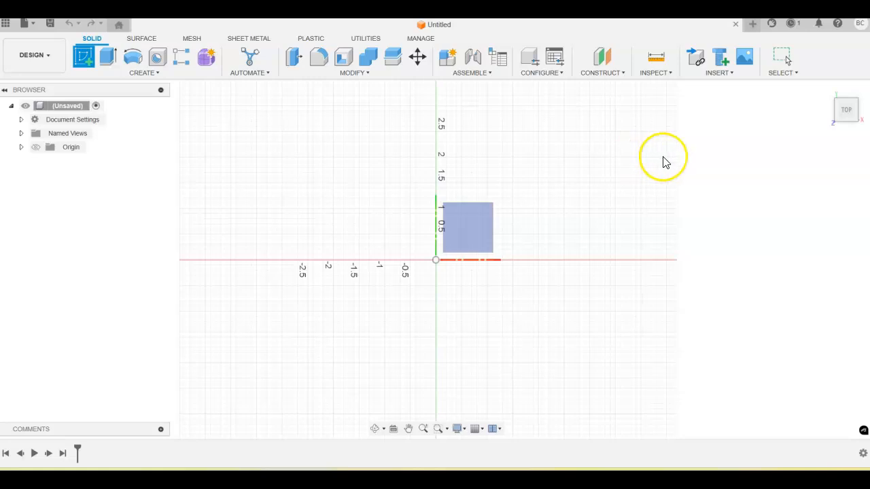
Start a sketch on the XY plane and draw a 1.975 in wide, 1.59 in high rectangle from the origin
click(91, 66)
click(476, 219)
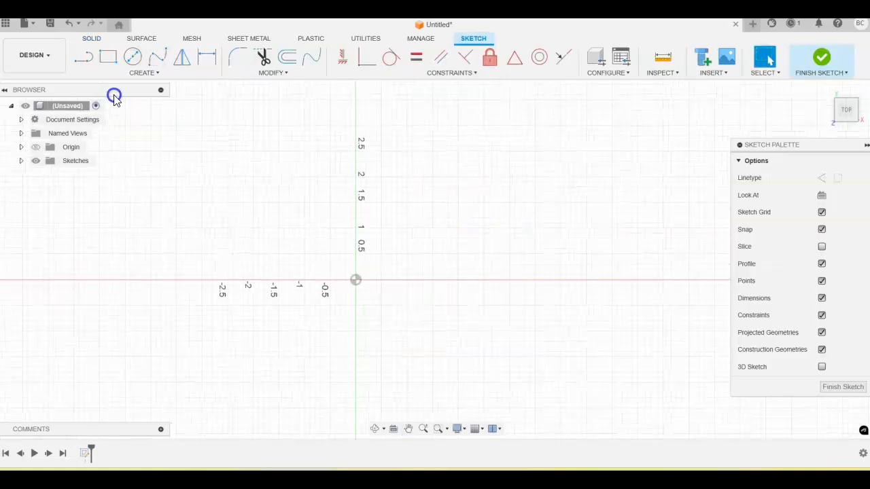
key(r)
click(356, 281)
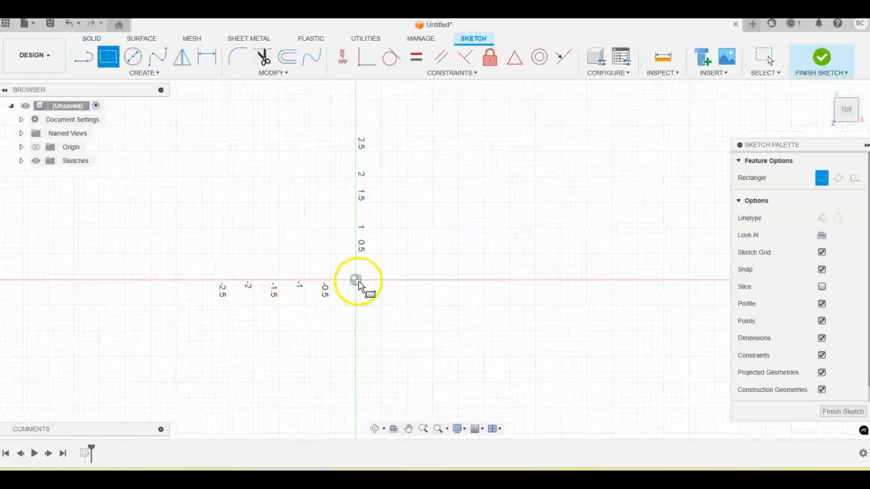
drag(356, 283, 514, 181)
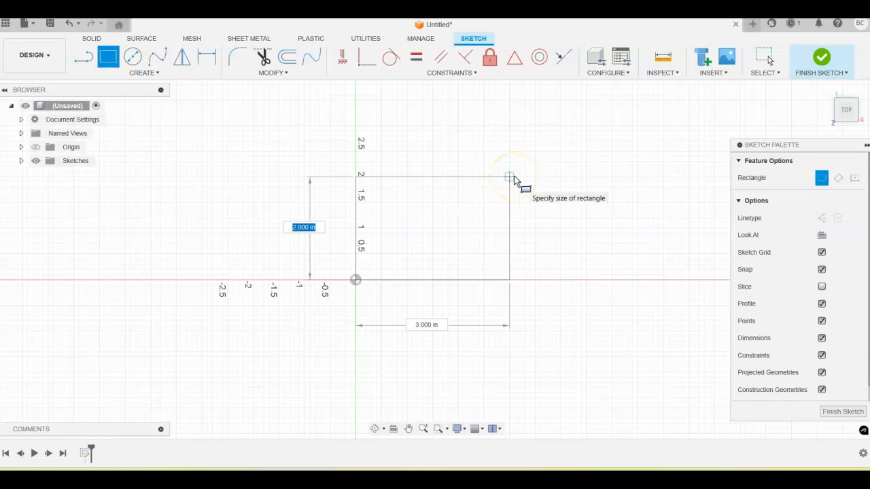
text(1)
key(Tab)
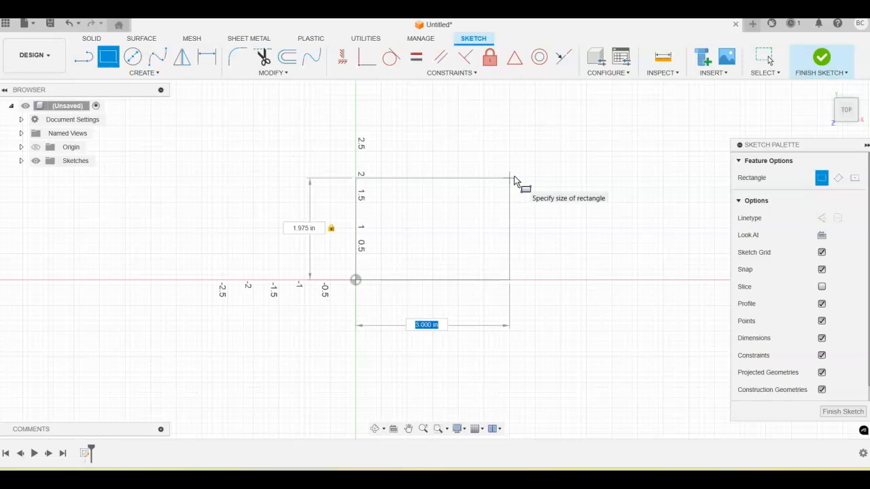
text(1.975)
key(Tab)
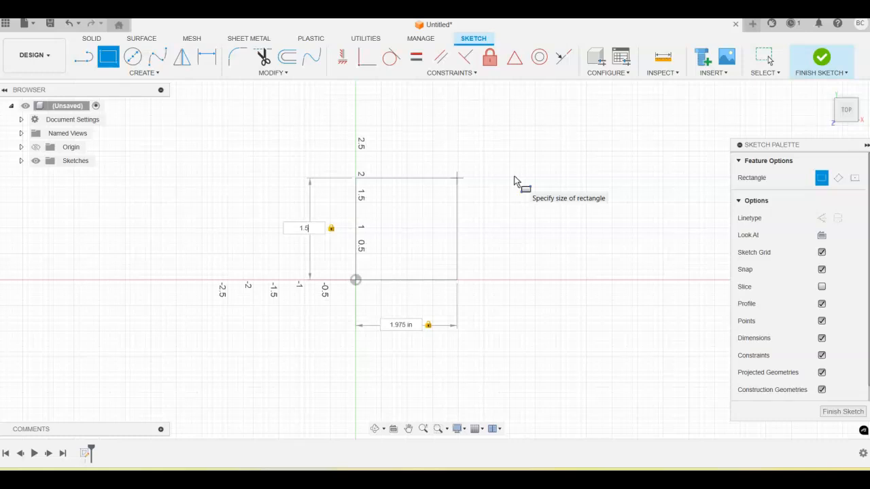
key(Return)
key(Escape)
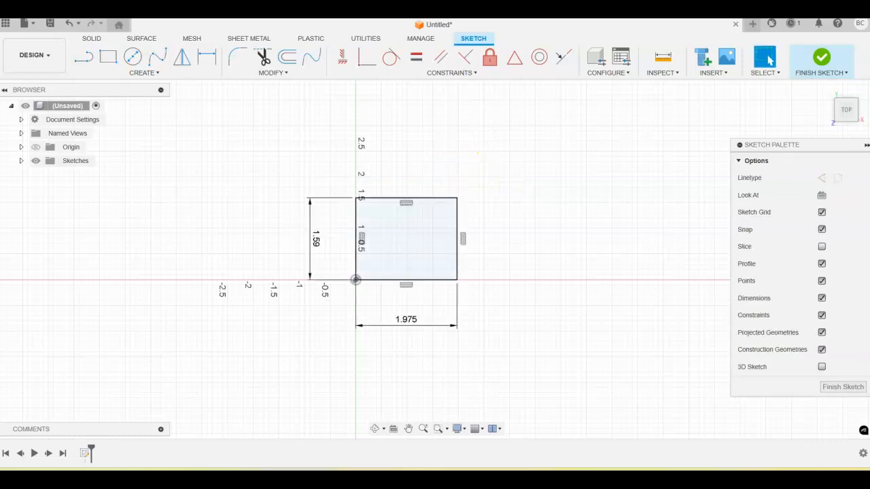
Fillet the rectangle's upper-left corner with a 0.2 in radius
click(237, 57)
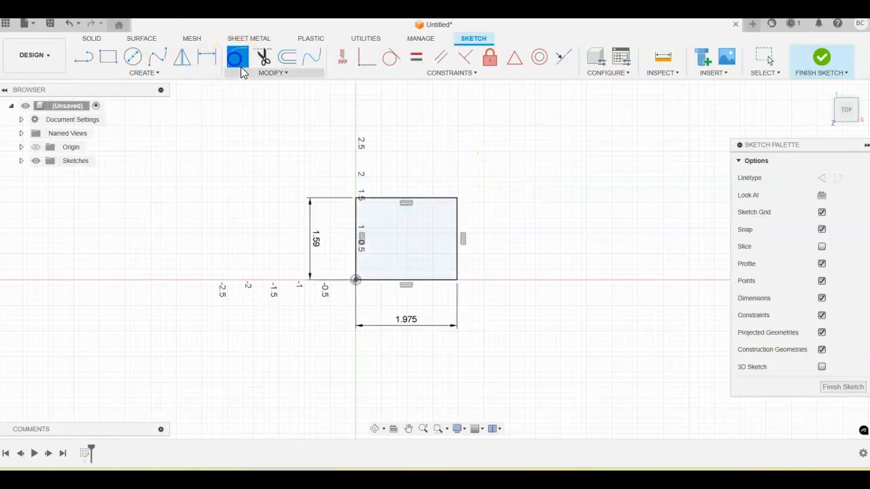
click(356, 197)
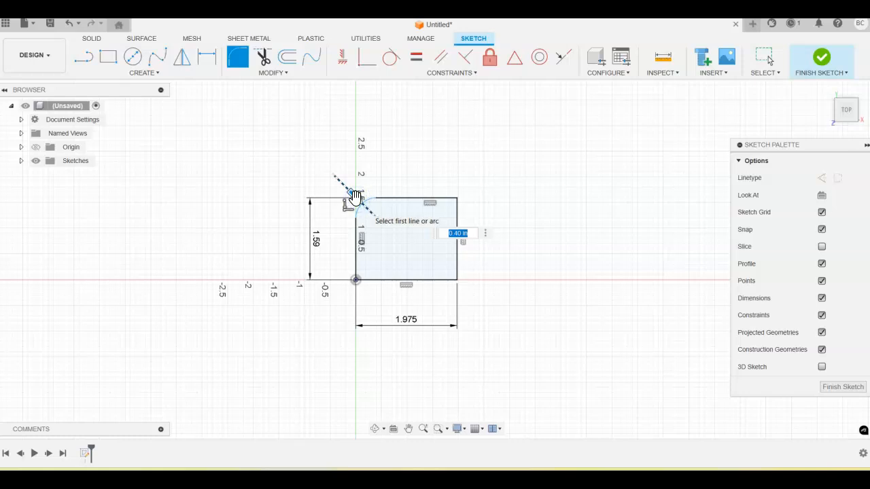
text(0.2)
key(Return)
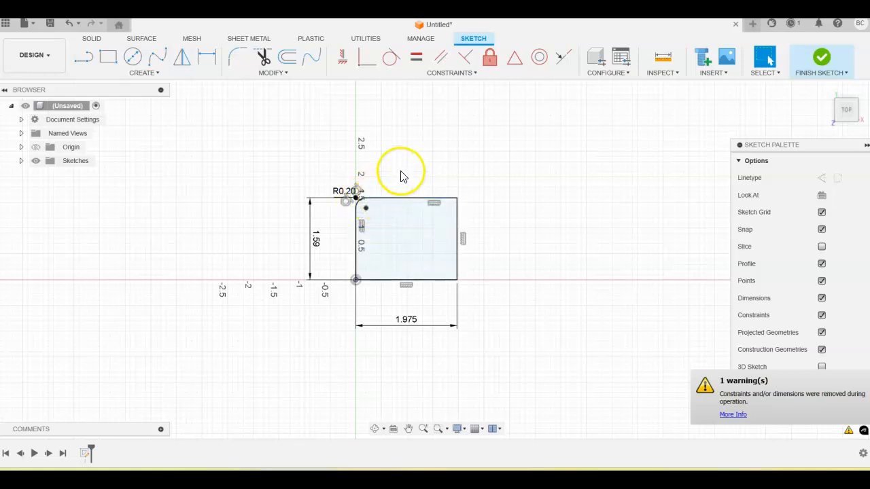
Fillet the remaining three corners of the rectangle with a 0.40 in radius
click(237, 57)
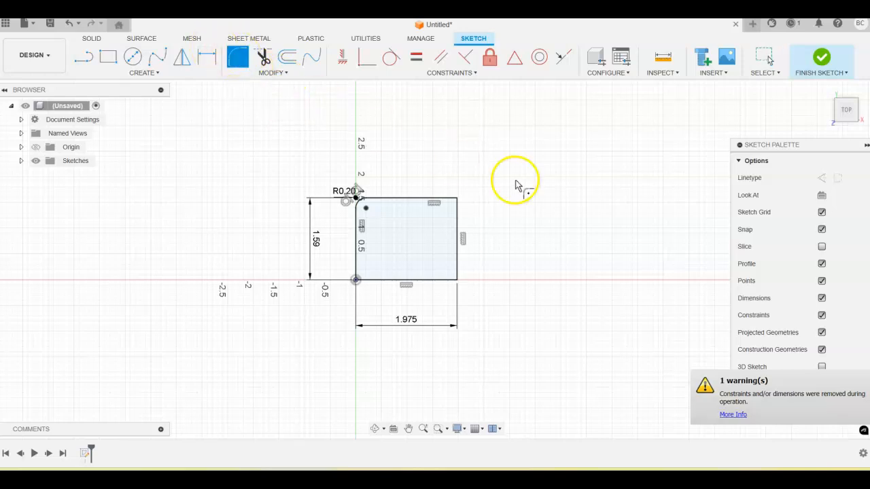
click(457, 198)
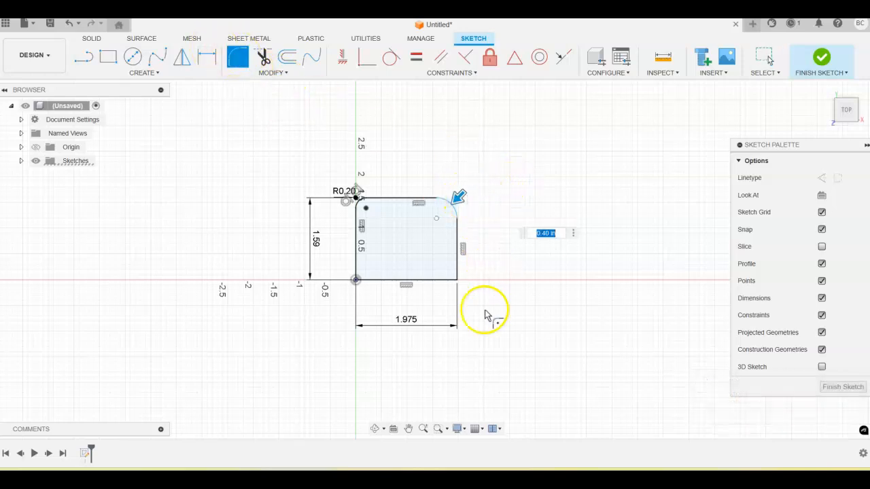
click(458, 280)
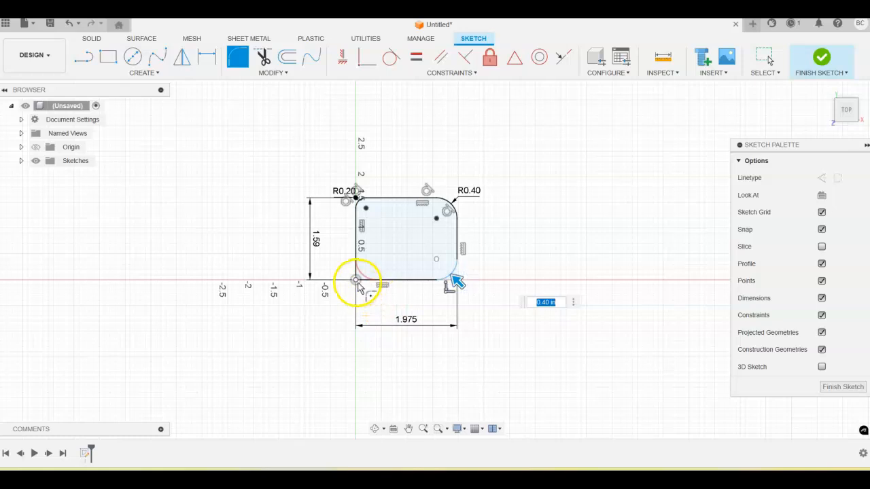
click(357, 279)
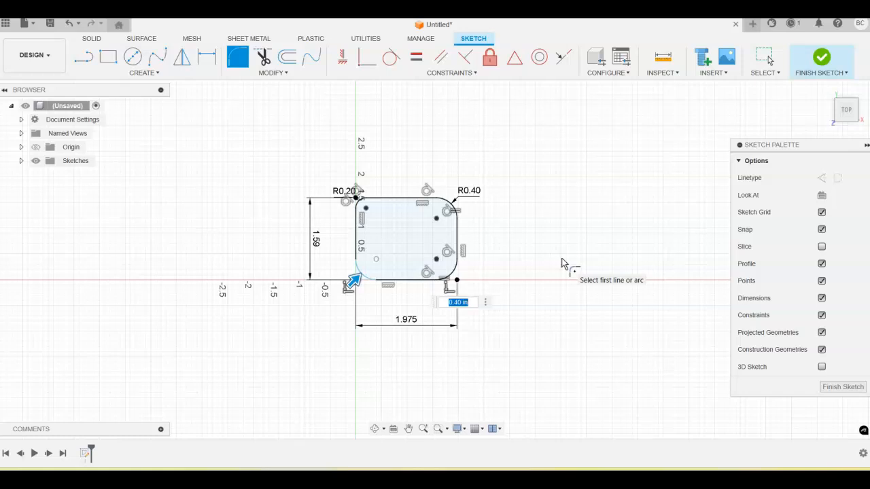
key(Return)
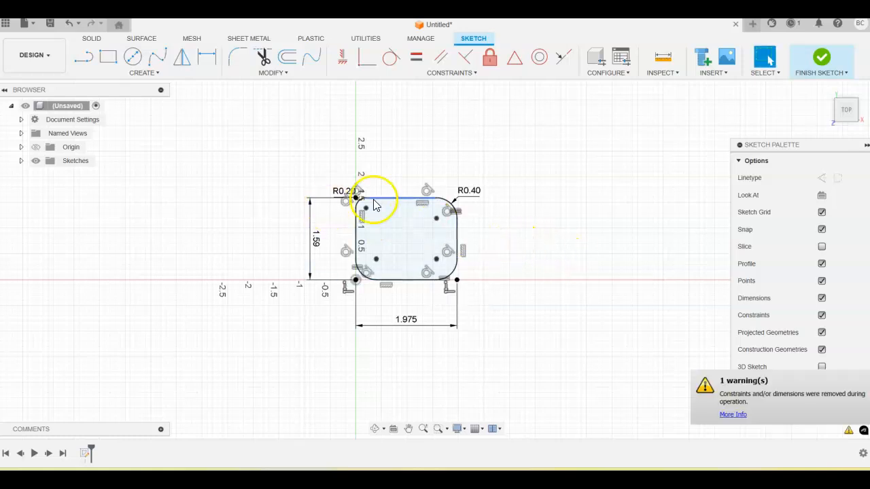
Set the shared radius of the three 0.40 in corner fillets to 0.2 in
scroll(334, 194, up, 2)
scroll(388, 195, up, 2)
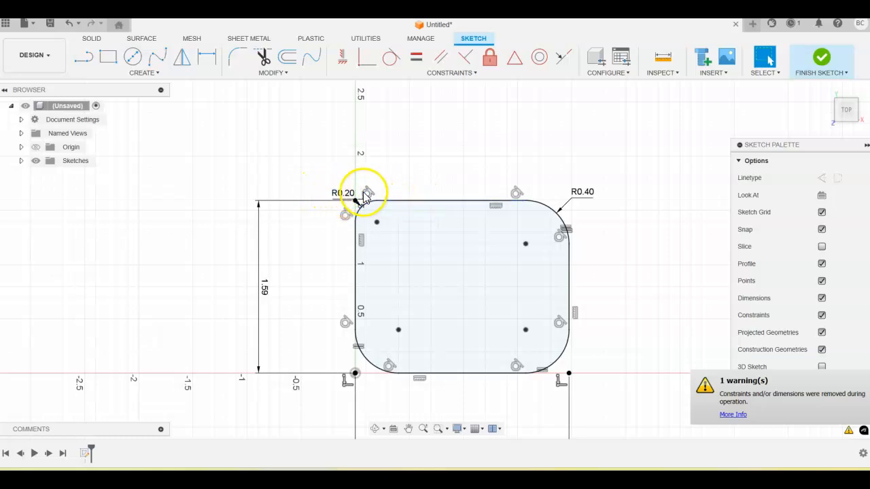
double_click(587, 195)
text(0.2)
key(Return)
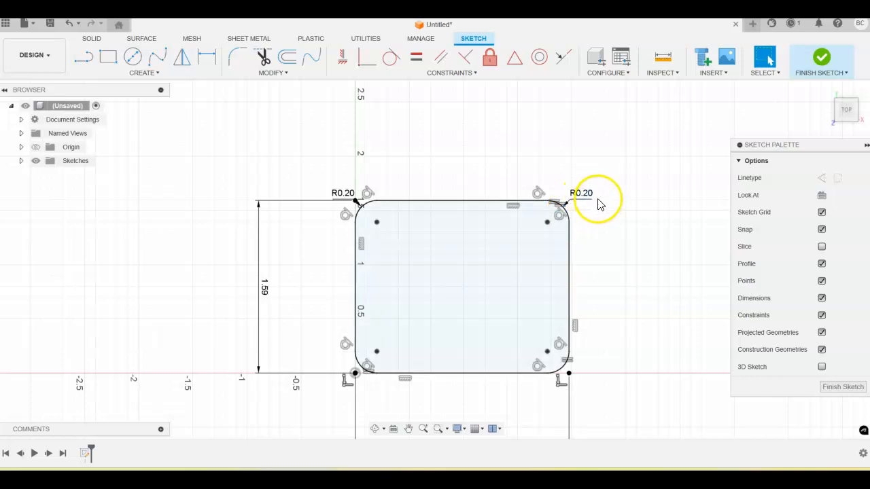
Set the radius dimensions at both upper corners of the rectangle to 0.3 in
middle_drag(614, 212, 578, 188)
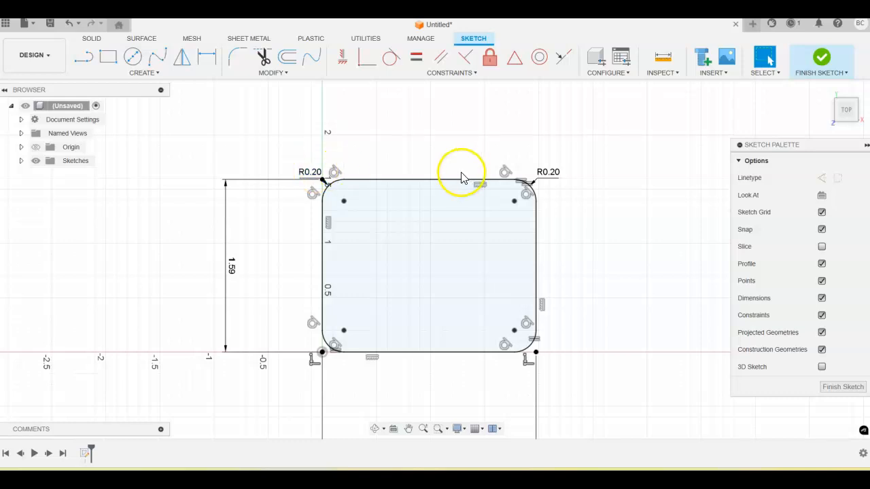
double_click(556, 174)
text(.3)
key(Return)
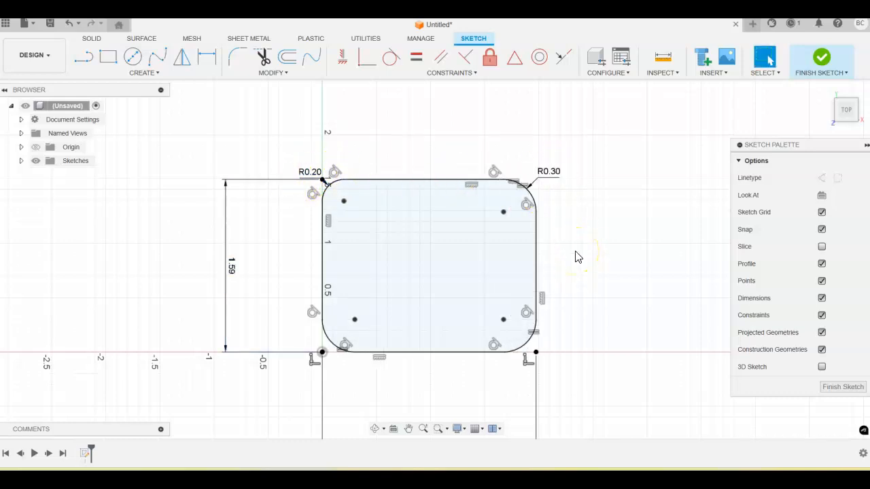
double_click(307, 172)
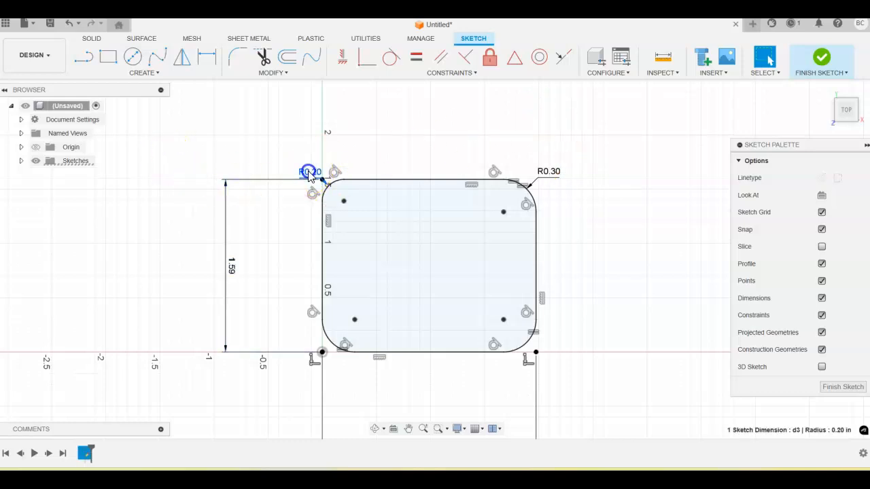
text(.3)
key(Return)
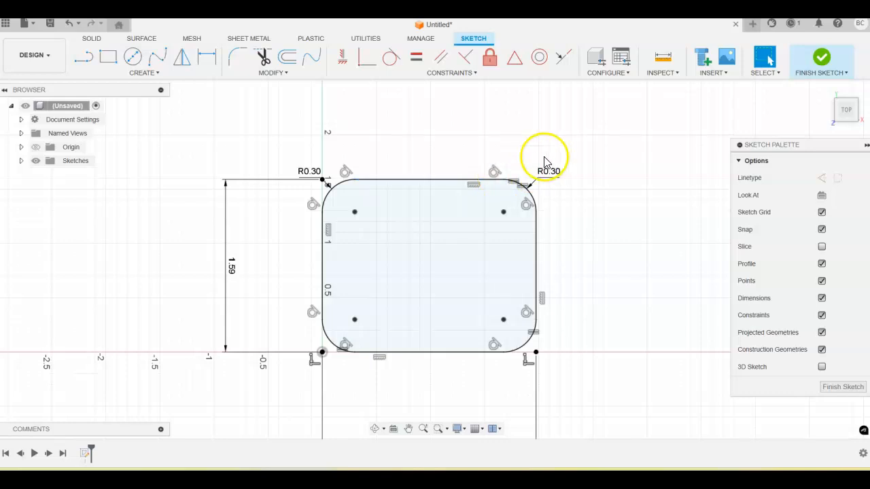
click(300, 172)
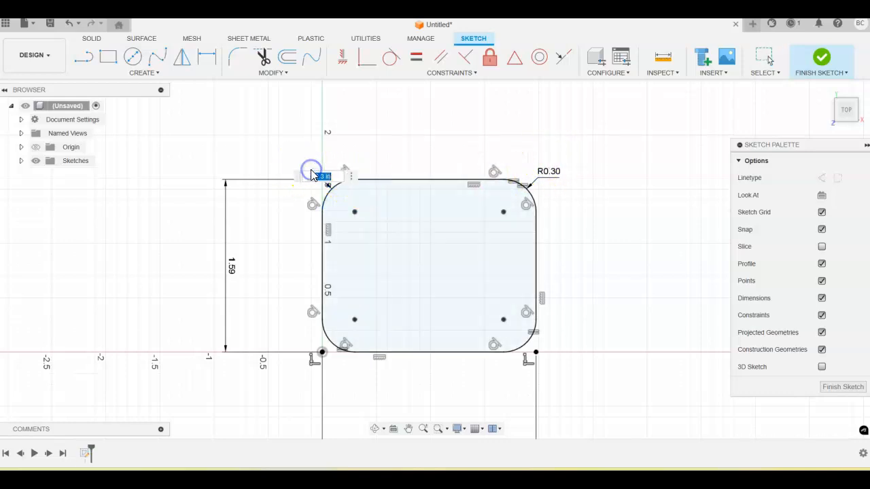
double_click(550, 174)
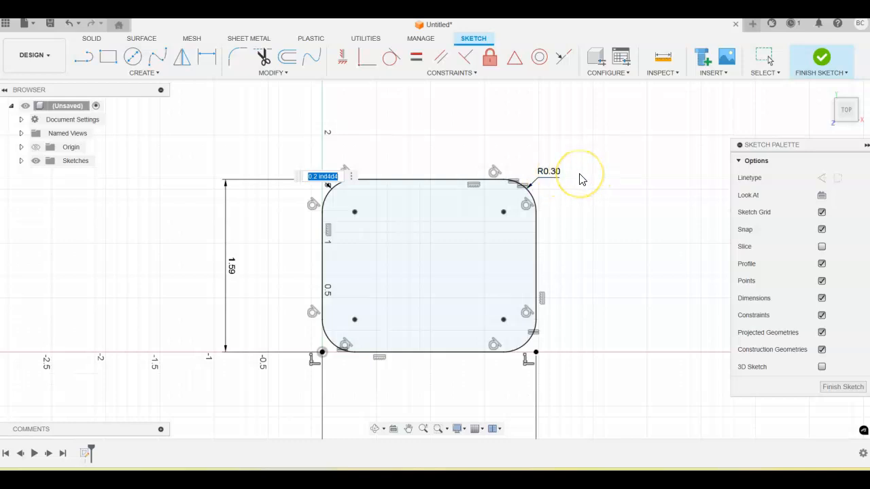
key(Escape)
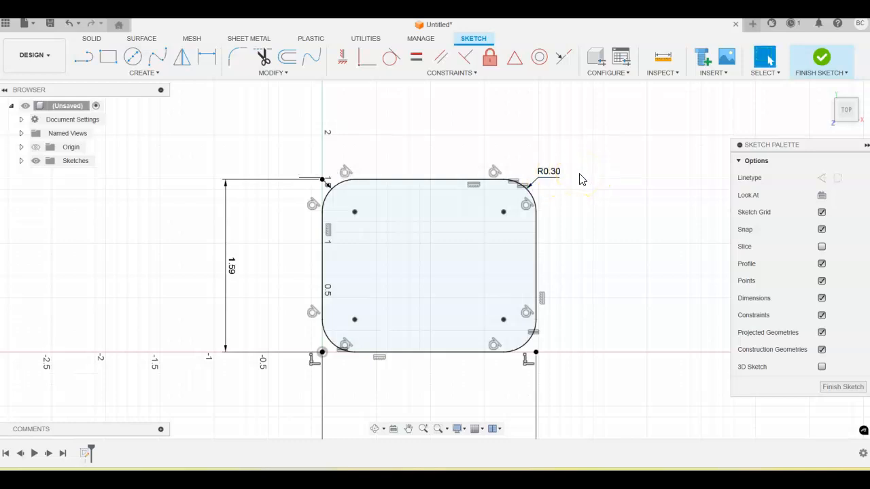
Set both 0.3 in corner radius dimensions back to 0.2 in
double_click(315, 171)
key(Return)
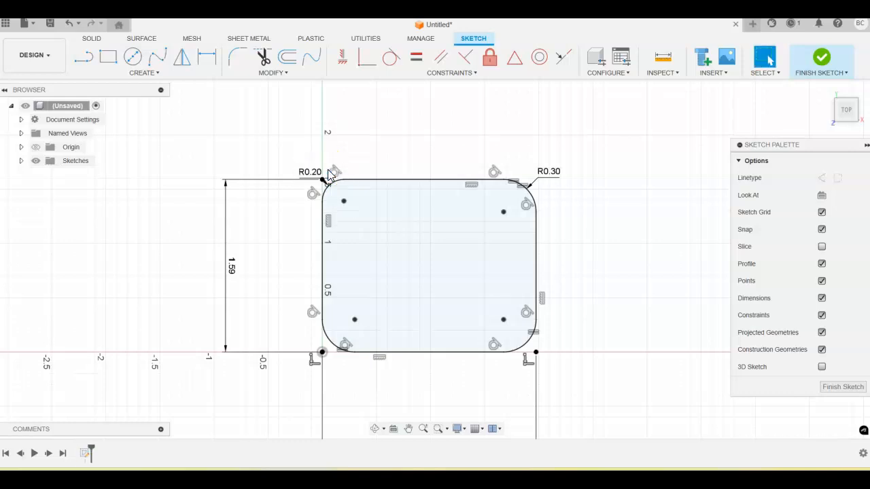
double_click(546, 178)
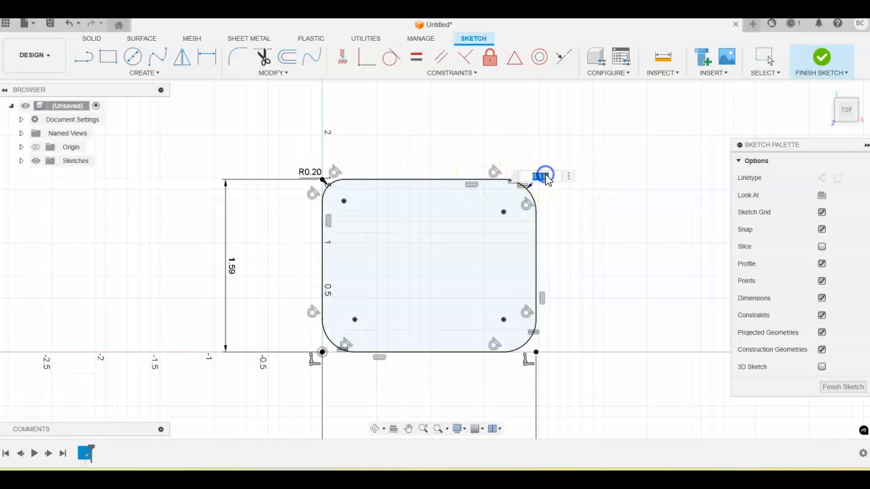
text(.2)
key(Return)
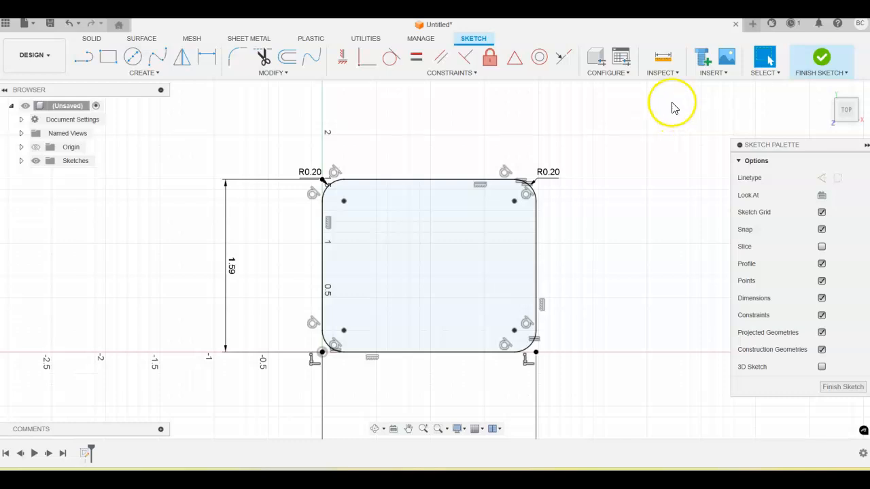
Draw a 0.58 in center diameter circle inside the rectangle near its upper-left corner
click(141, 73)
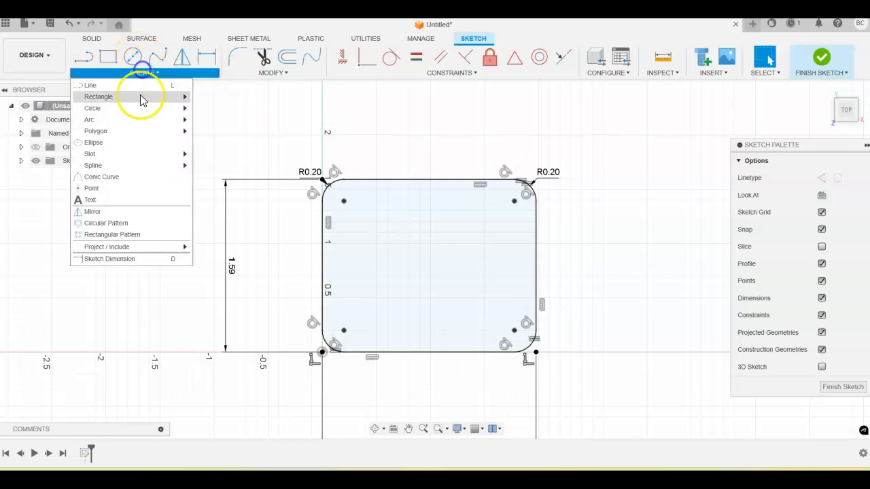
mouse_move(134, 113)
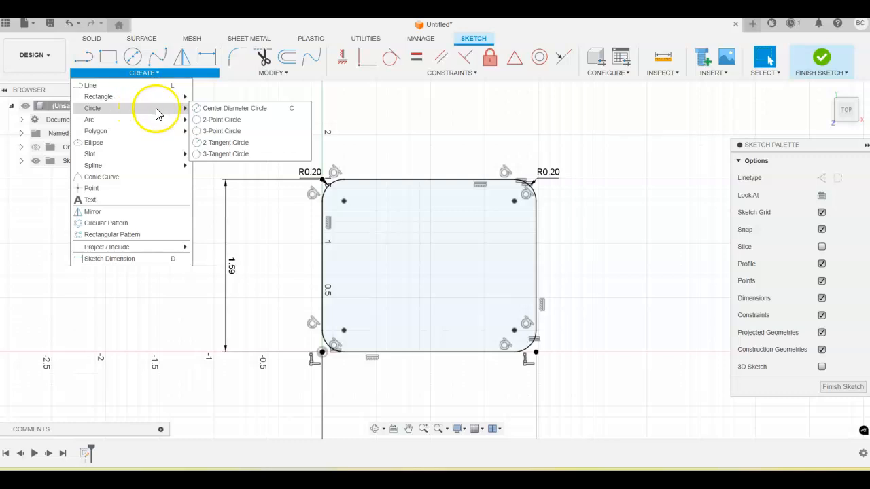
click(254, 111)
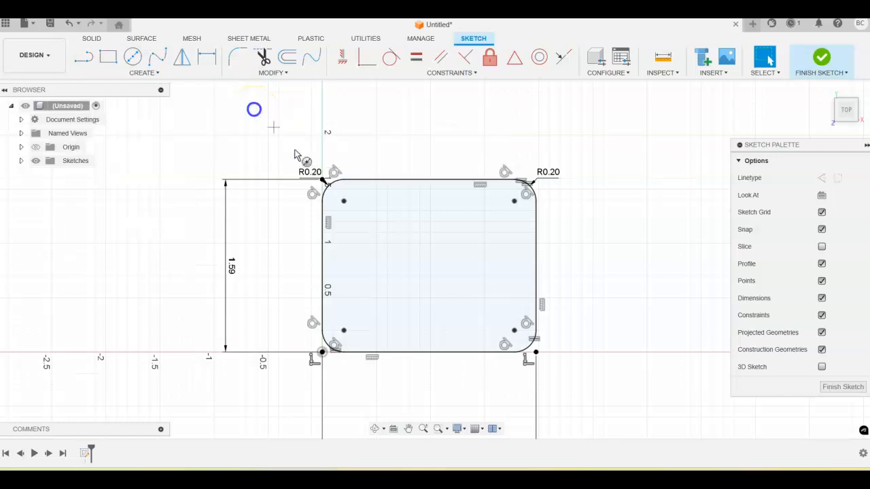
click(361, 217)
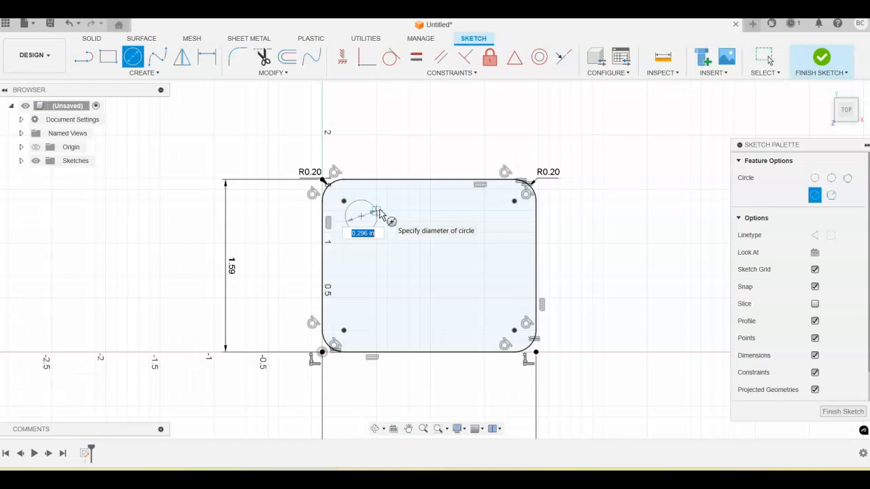
text(.58)
key(Return)
key(Escape)
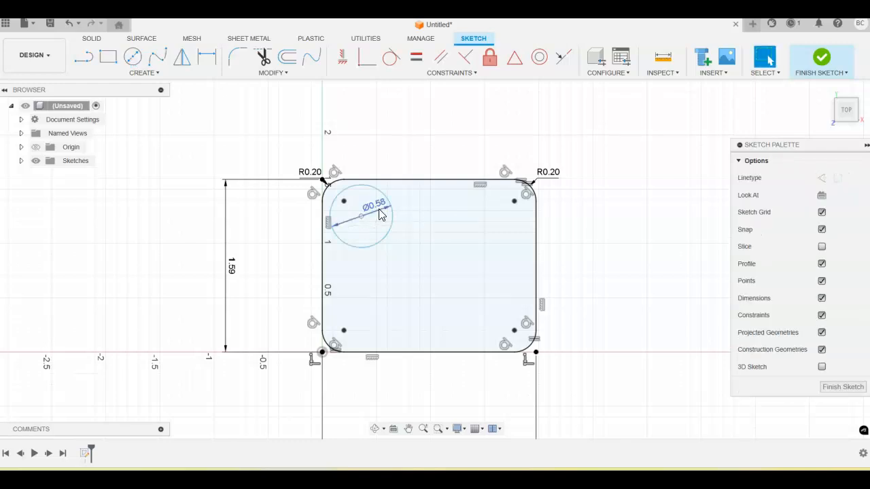
Dimension the circle's center 0.490 in horizontally from the rectangle's left edge
click(207, 57)
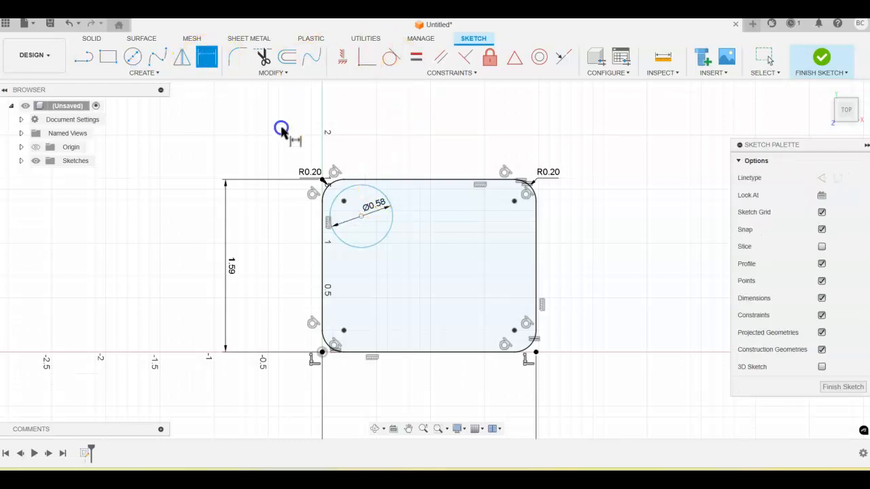
click(362, 218)
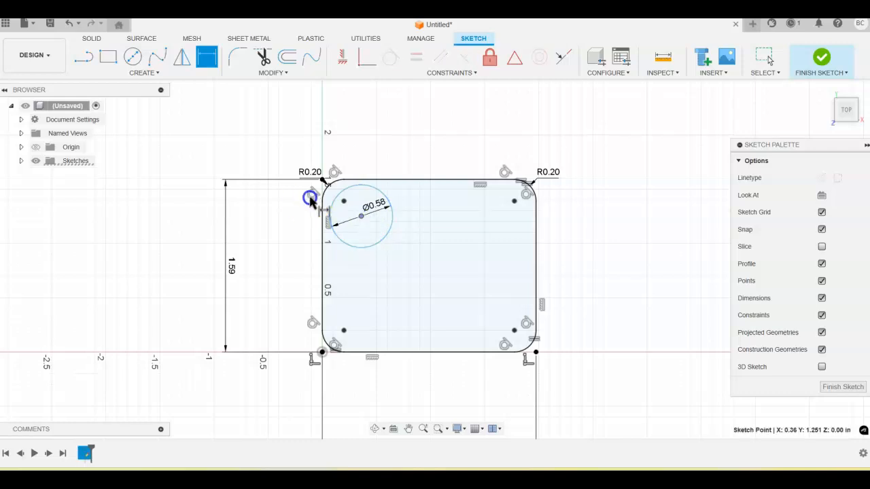
click(324, 210)
click(345, 140)
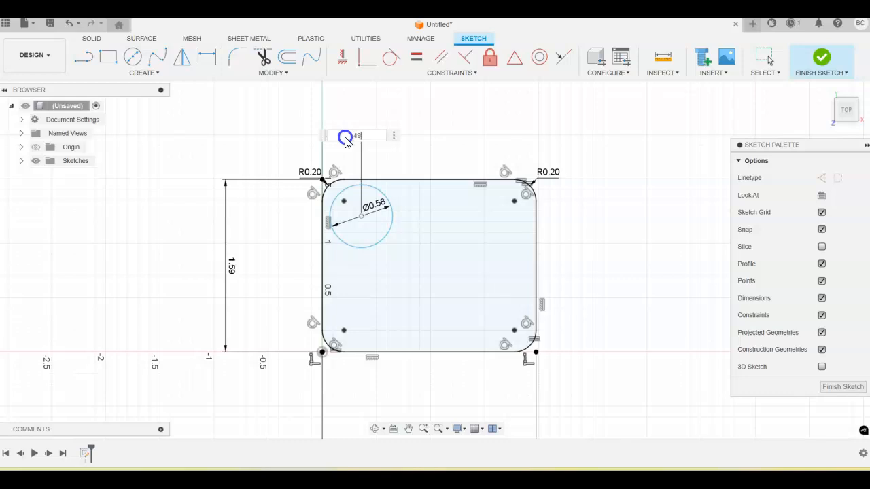
text(.490)
key(Return)
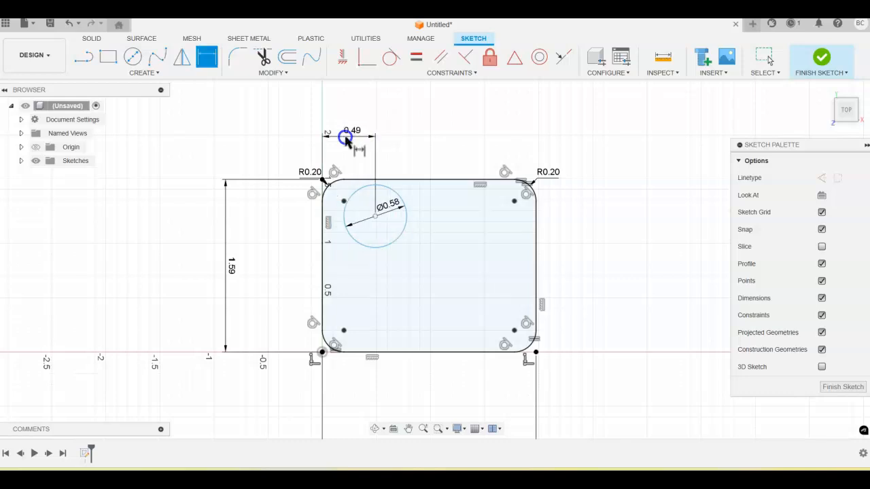
Dimension the circle's center 0.340 in vertically from the rounded rectangle's top edge
click(376, 218)
click(371, 181)
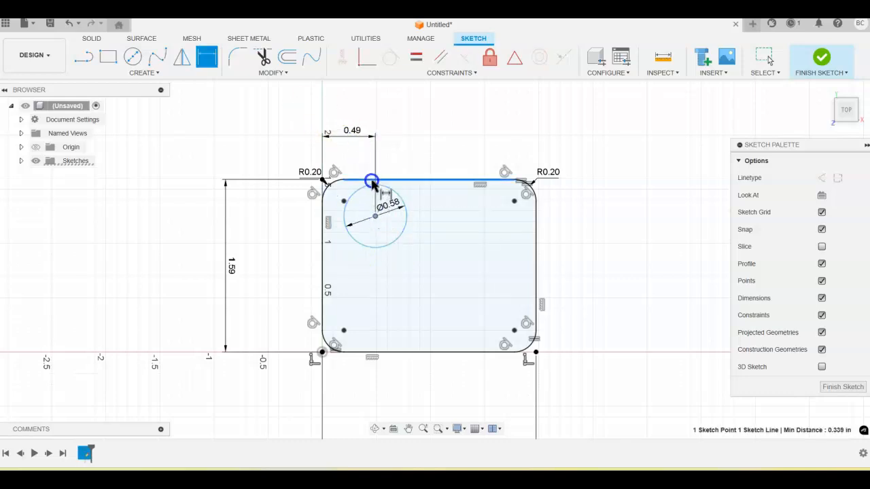
click(270, 215)
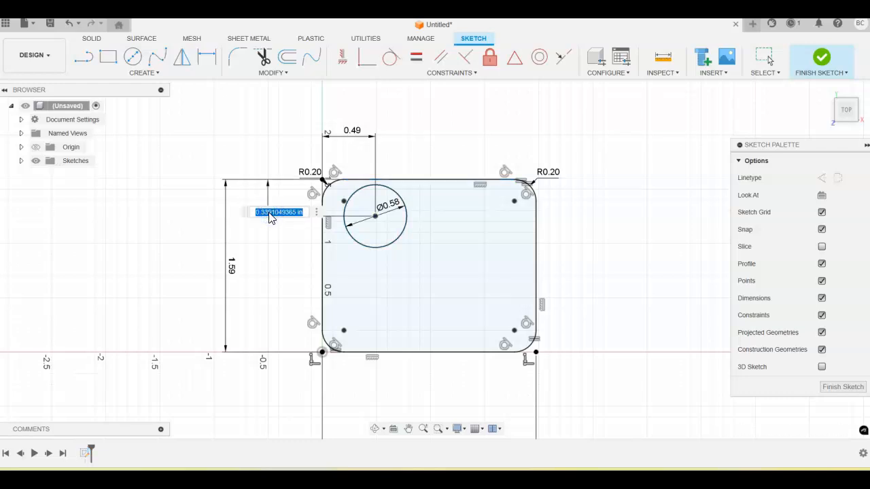
text(.340)
key(Return)
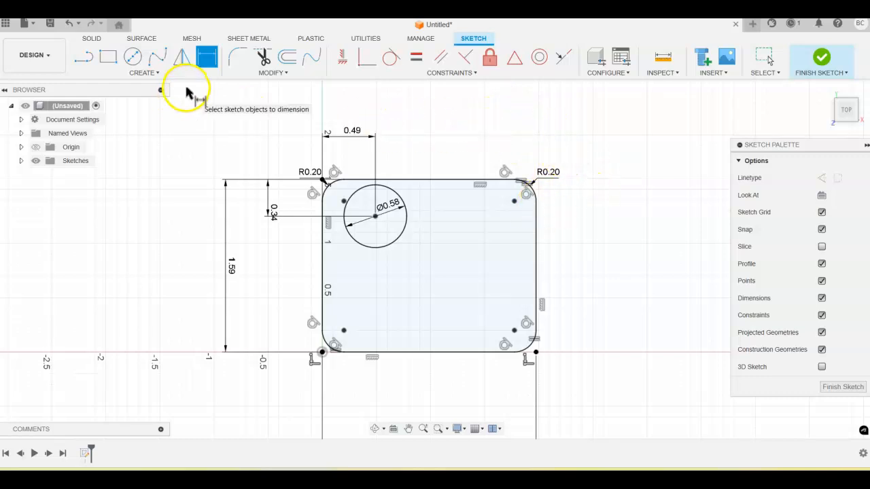
Draw a center rectangle 0.58 in wide and 0.25 in high inside the outline near its upper-right corner
click(154, 74)
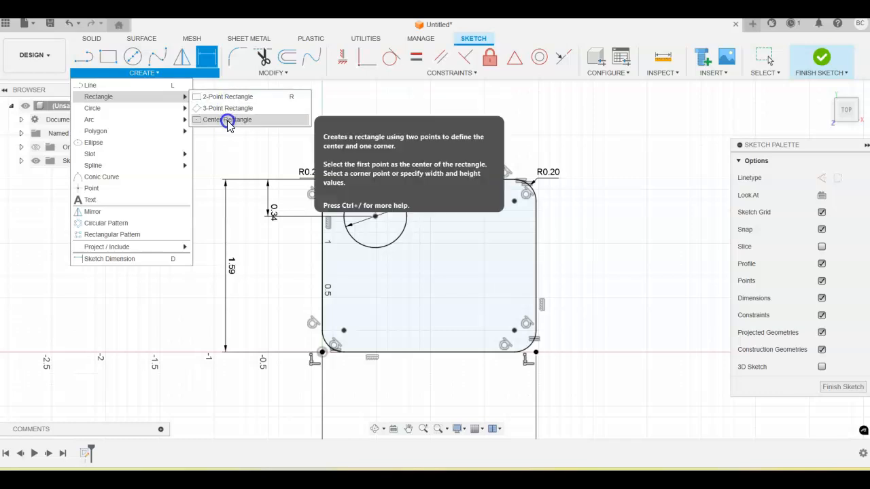
click(229, 121)
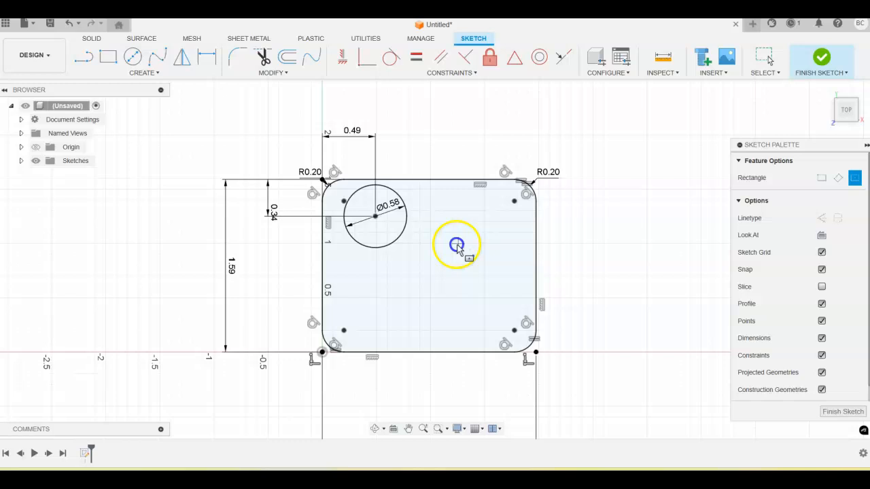
click(487, 215)
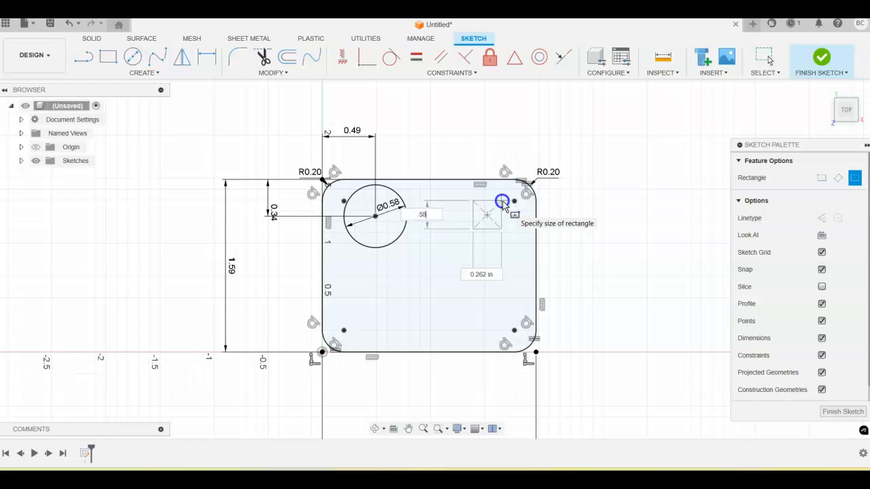
key(Tab)
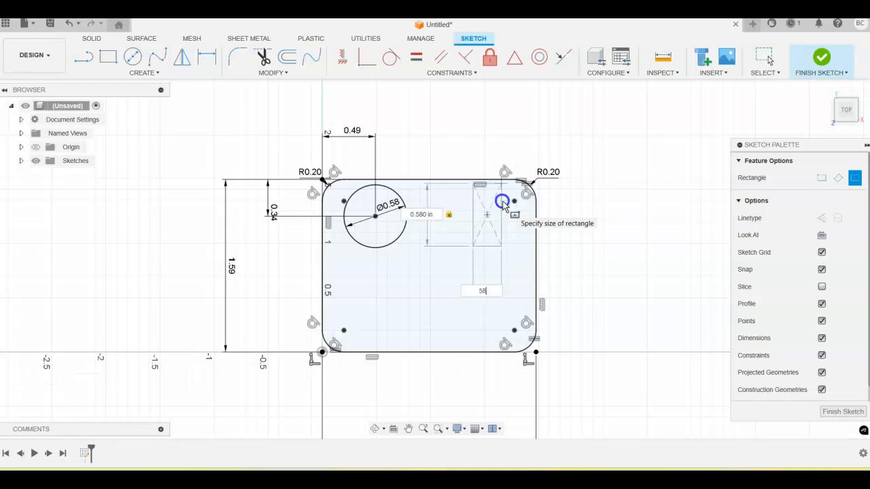
text(.580)
key(Tab)
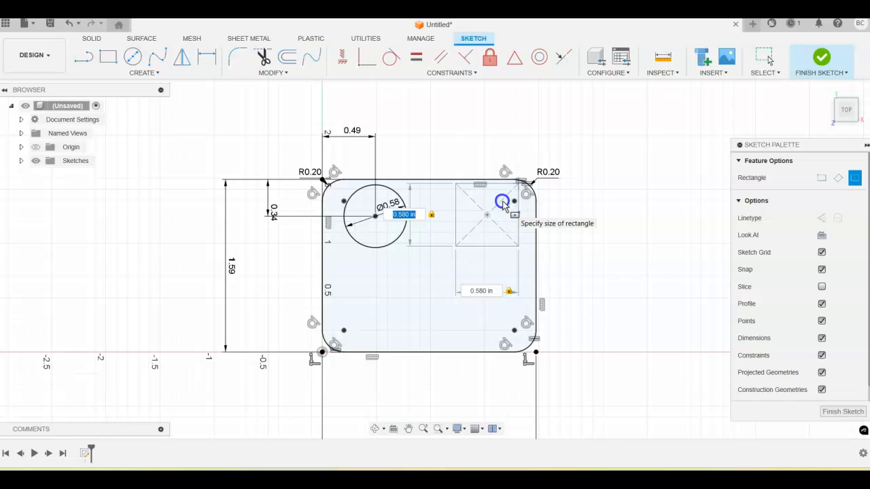
text(.25)
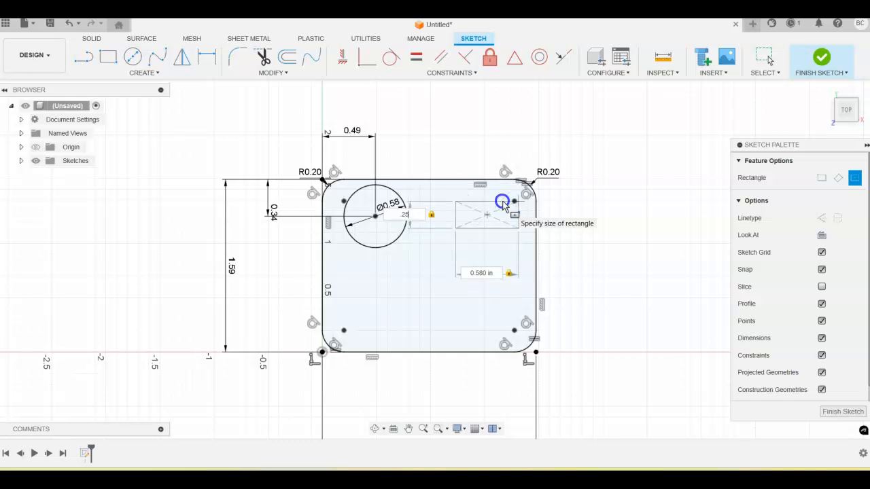
key(Return)
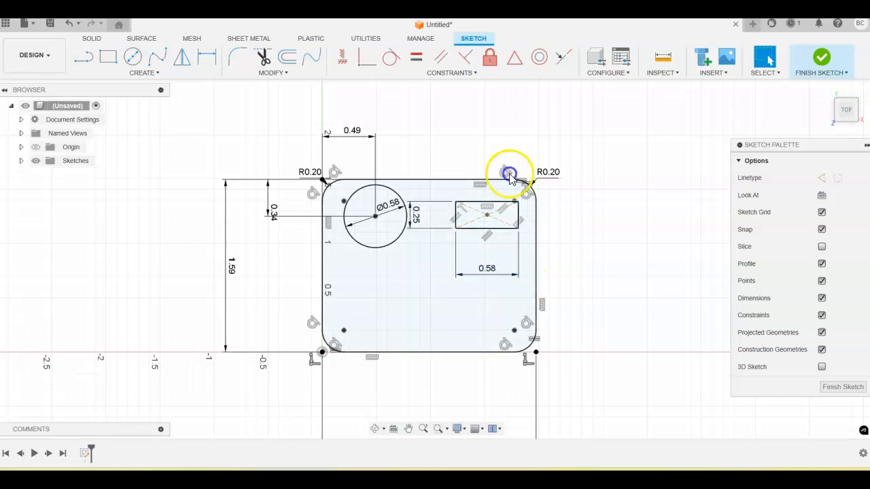
Try to apply an Equal constraint between the inner rectangle's left and bottom sides
click(457, 75)
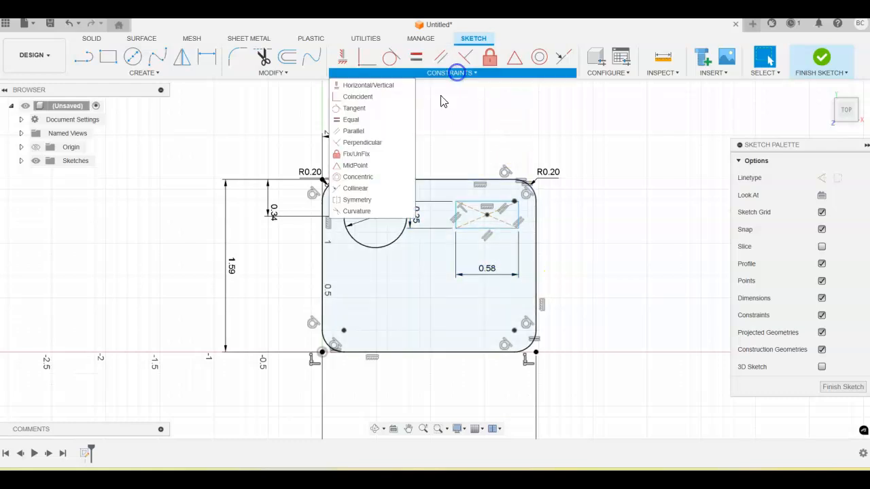
click(357, 120)
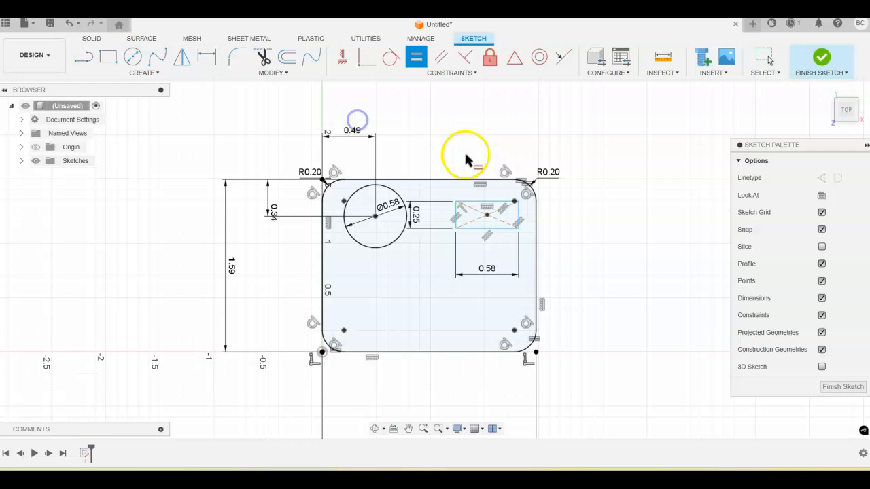
click(459, 214)
click(480, 230)
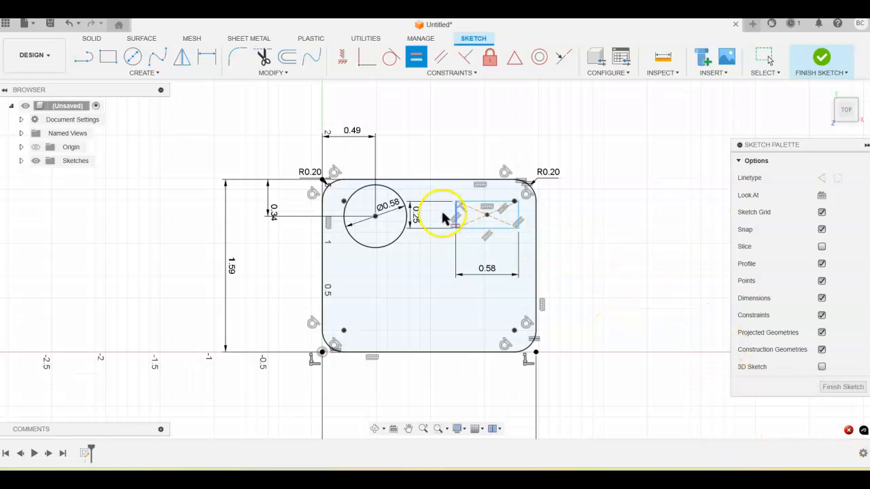
key(Escape)
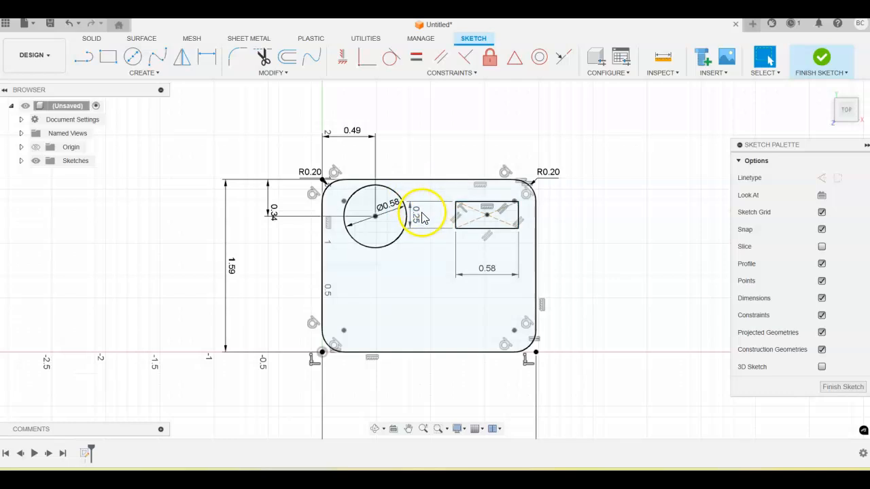
Delete the height dimension of the inner rectangle
click(419, 217)
key(Delete)
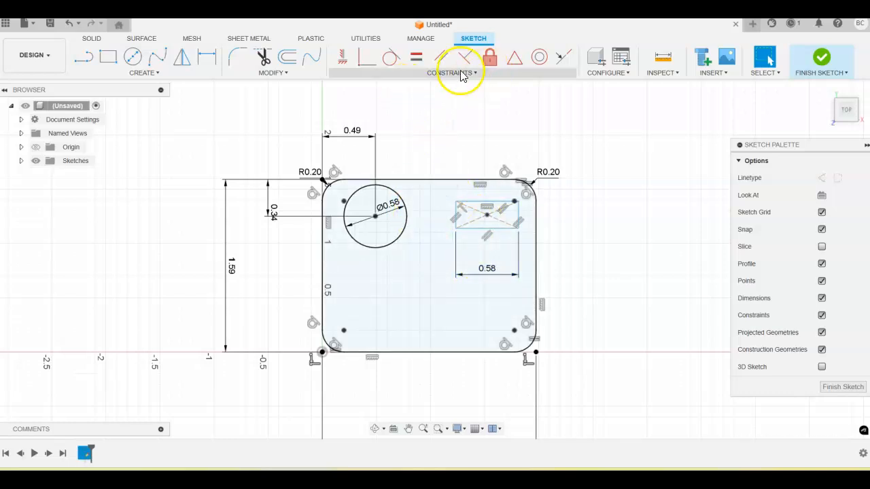
Make the inner rectangle's left and bottom sides equal, and undo that Equal constraint
click(416, 58)
click(459, 218)
click(480, 230)
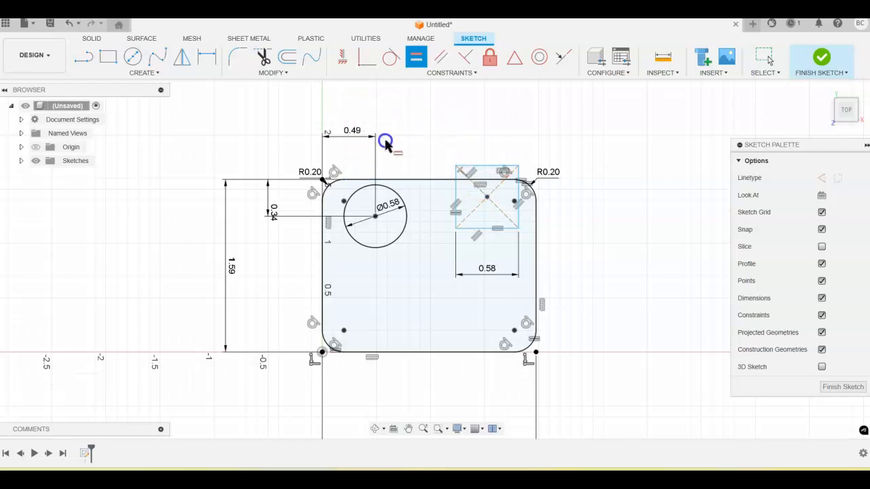
click(69, 25)
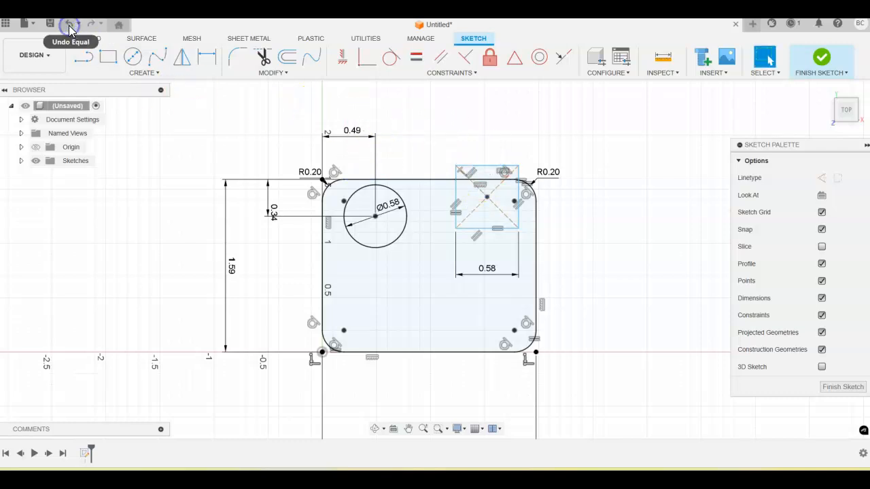
click(69, 27)
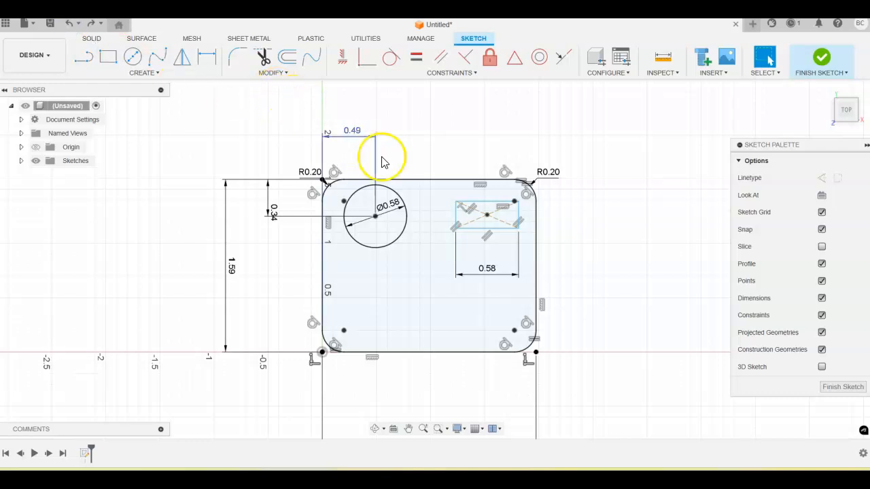
Dimension the inner rectangle's top side 0.2 in below the outline's top edge
click(207, 59)
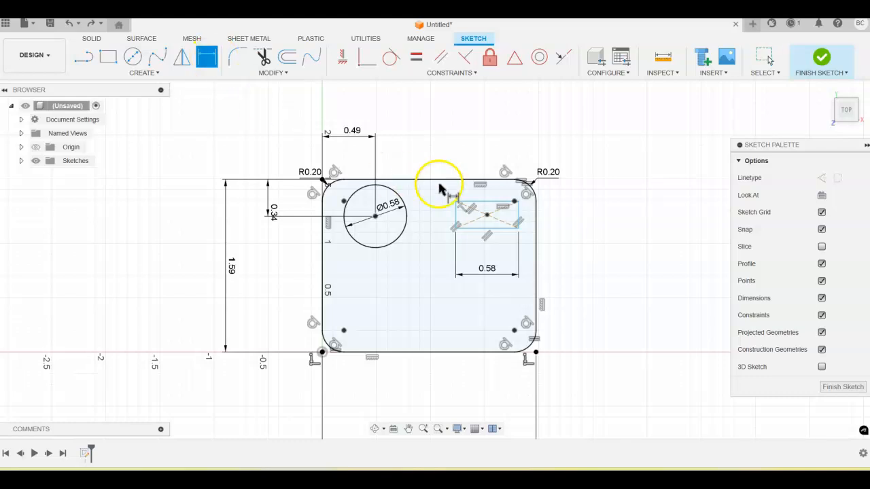
click(462, 180)
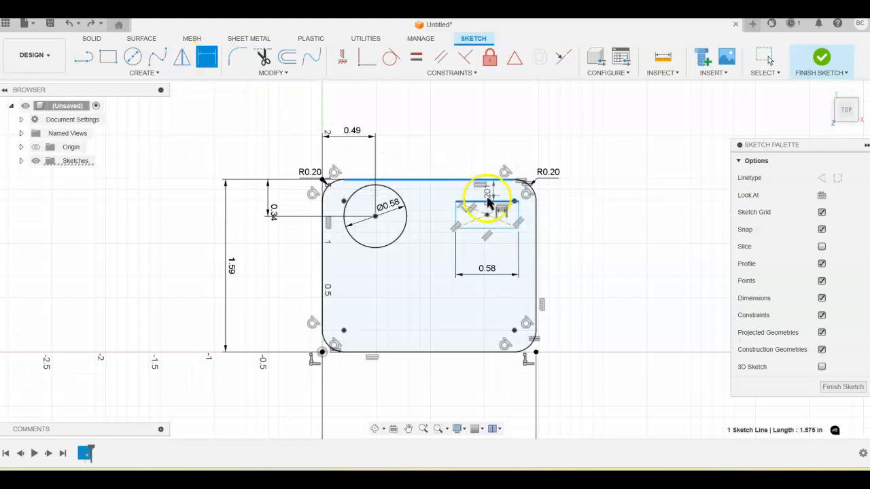
click(593, 193)
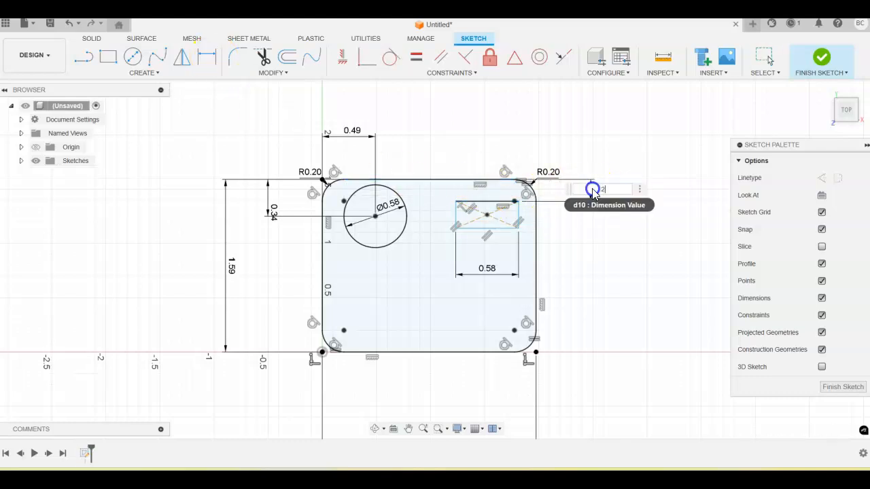
text(.2)
key(Return)
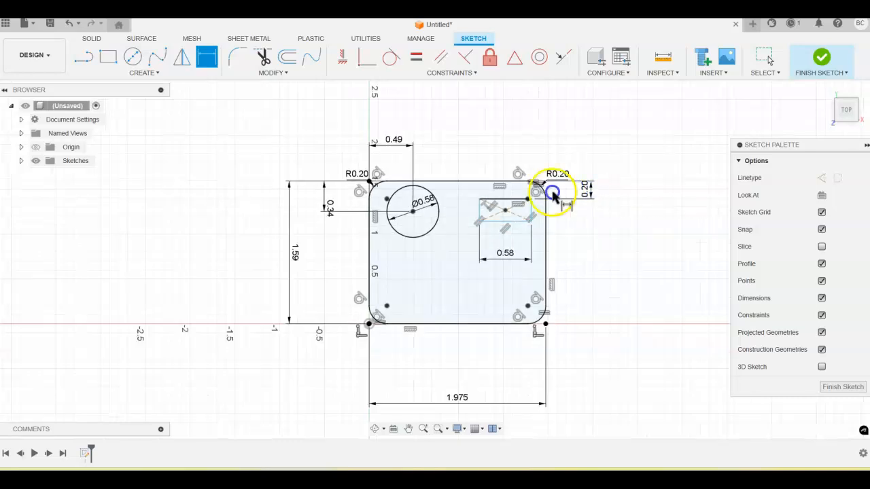
Apply an Equal constraint between the inner rectangle's left and bottom sides to make it a square
scroll(582, 190, up, 1)
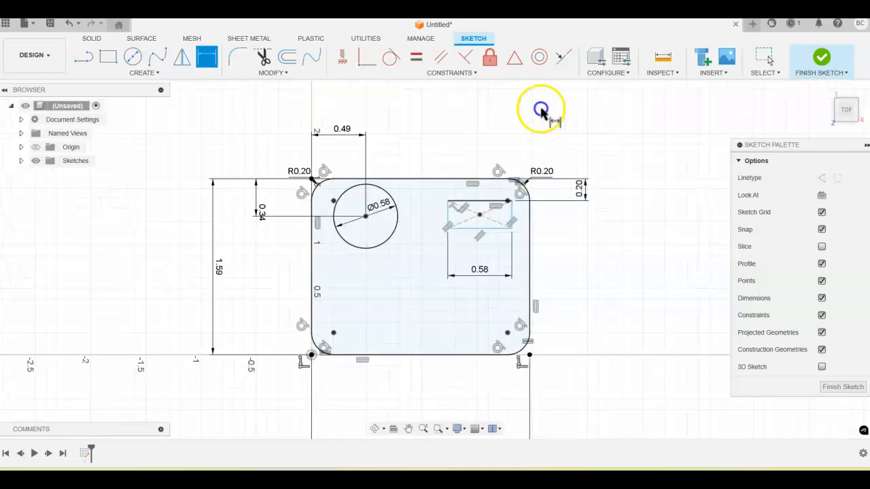
click(418, 58)
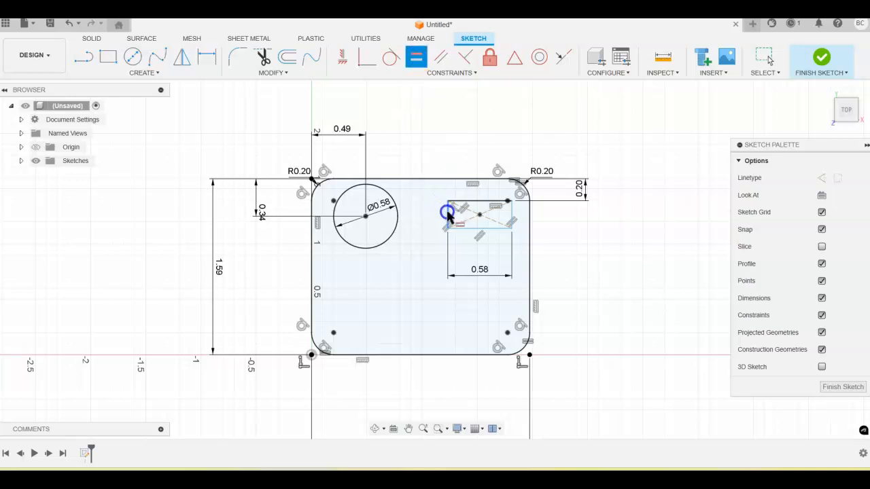
click(448, 213)
click(472, 229)
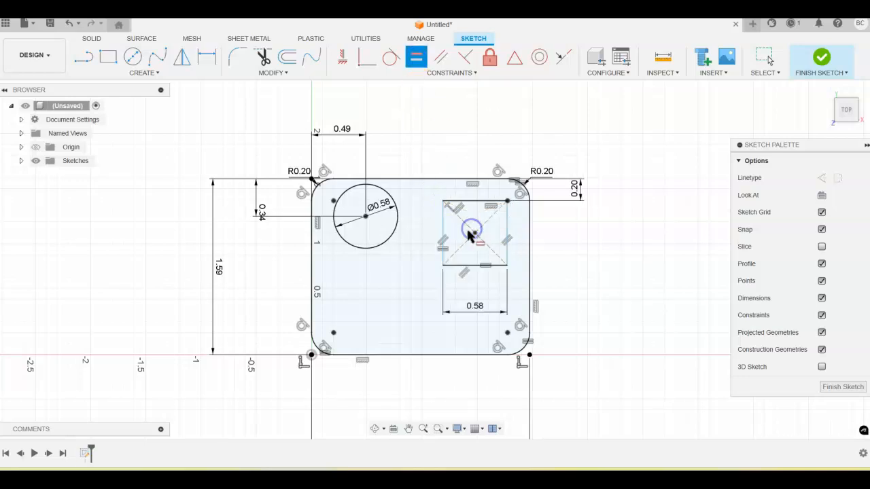
click(583, 225)
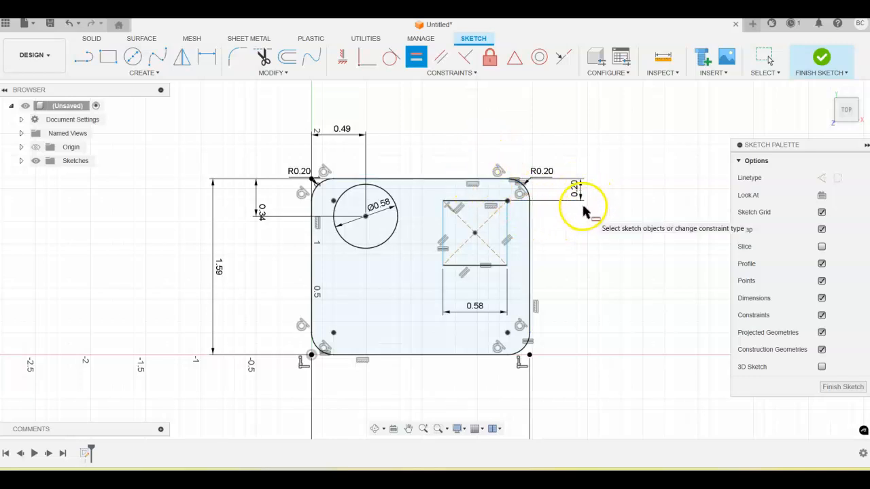
Dimension the square's right side 0.20 in from the outline's right edge
click(206, 57)
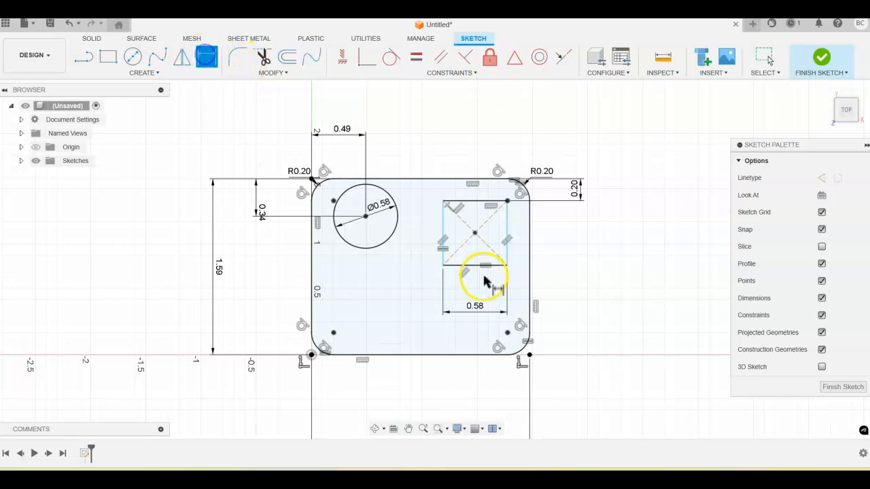
click(508, 230)
click(529, 231)
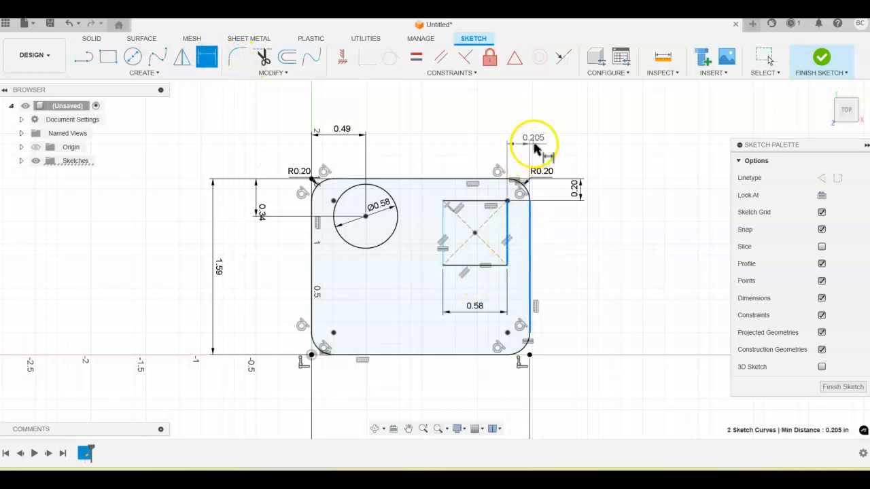
click(555, 131)
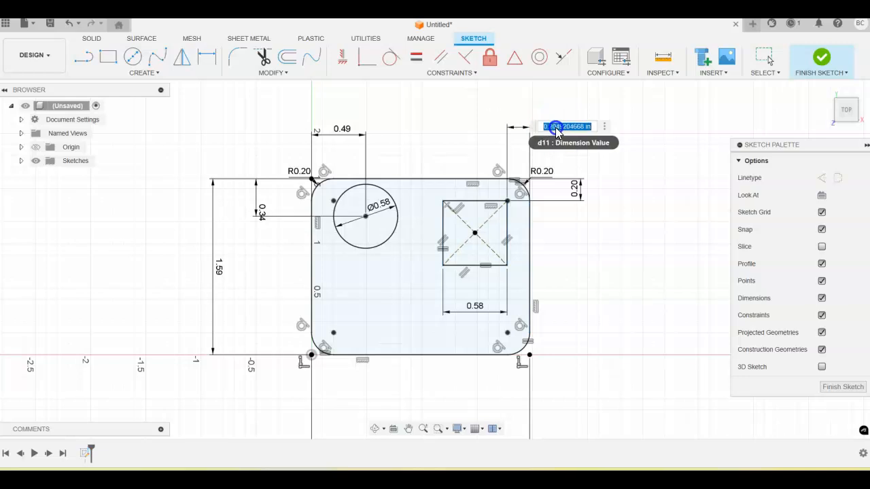
key(Return)
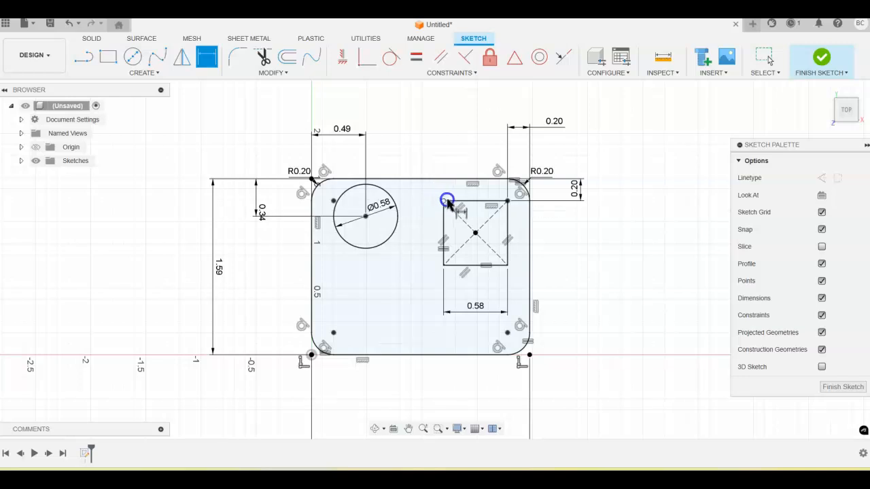
key(Escape)
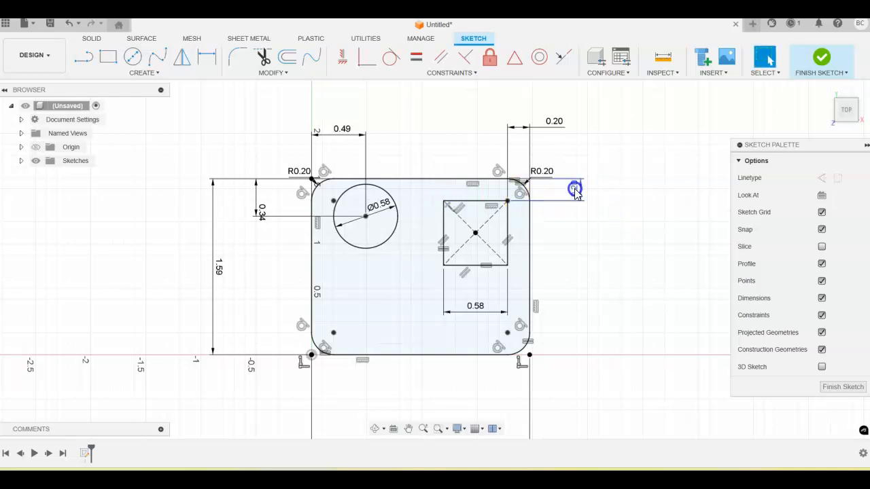
Set the vertical distance between the square's top side and the outline's top edge to 0.05 in
double_click(575, 189)
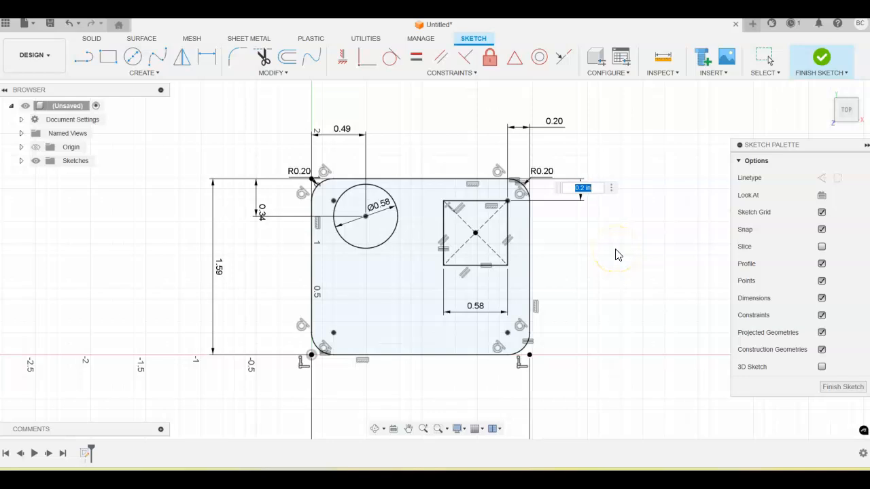
key(Return)
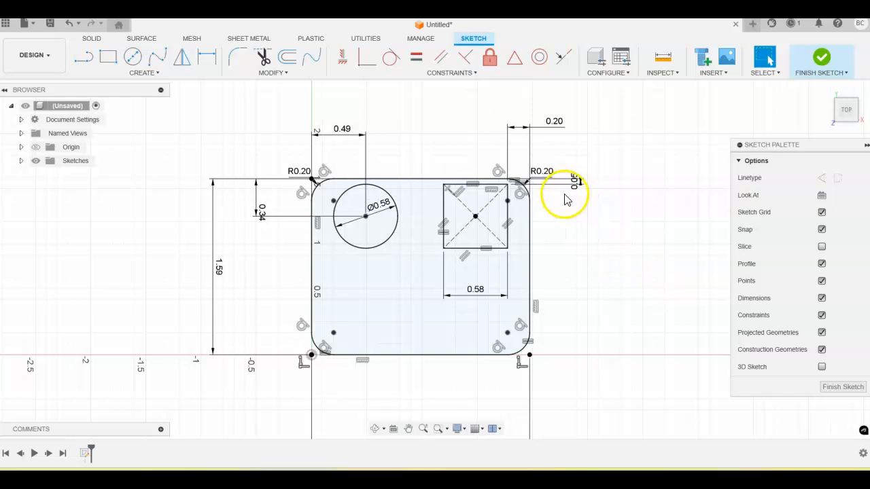
scroll(497, 200, up, 5)
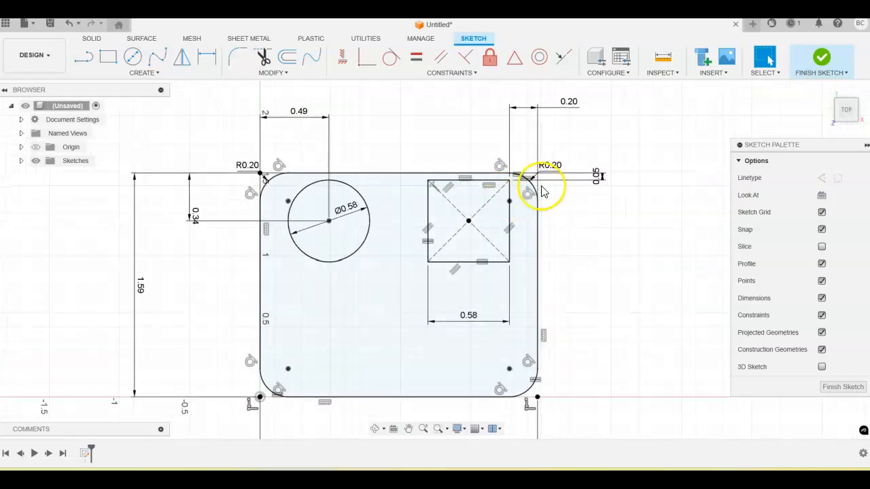
scroll(559, 197, up, 1)
scroll(559, 197, down, 3)
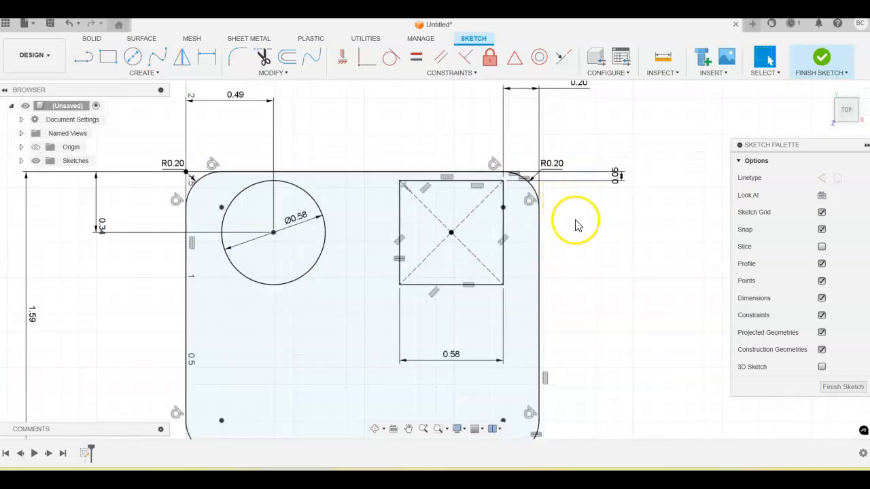
Move the square's 0.58 width dimension closer to the square's lower side
scroll(577, 232, down, 1)
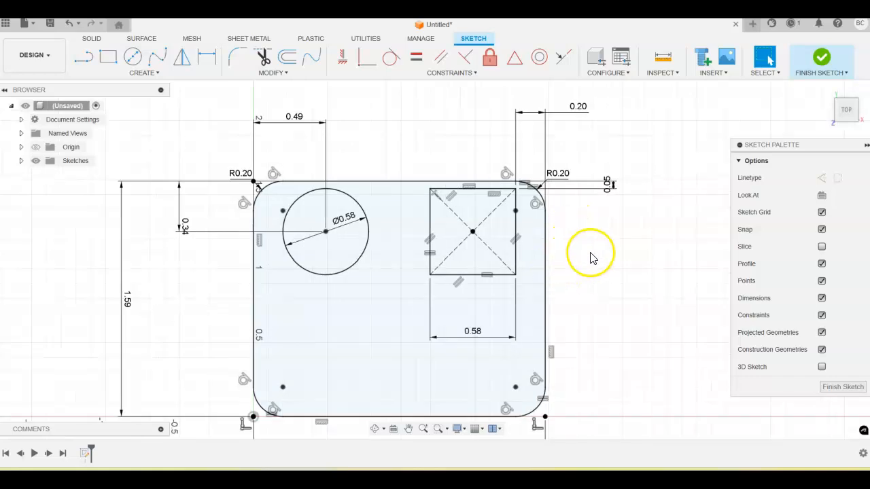
middle_drag(598, 262, 587, 237)
scroll(589, 238, down, 1)
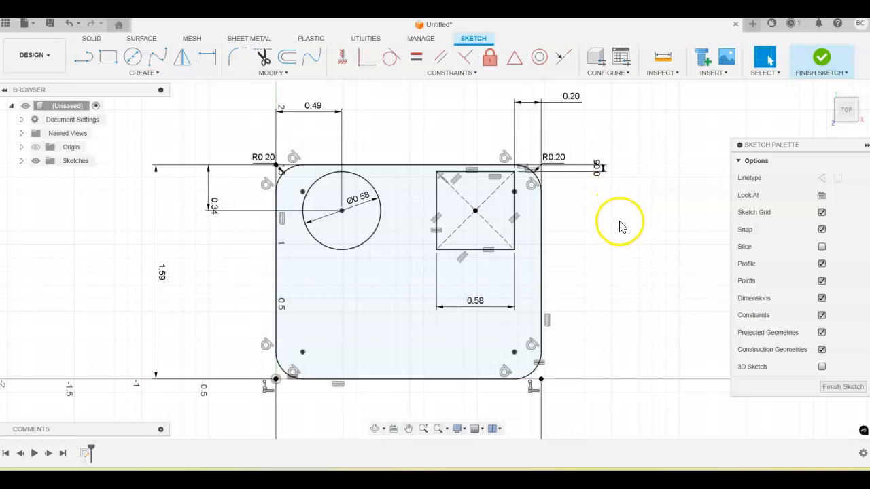
drag(474, 301, 482, 267)
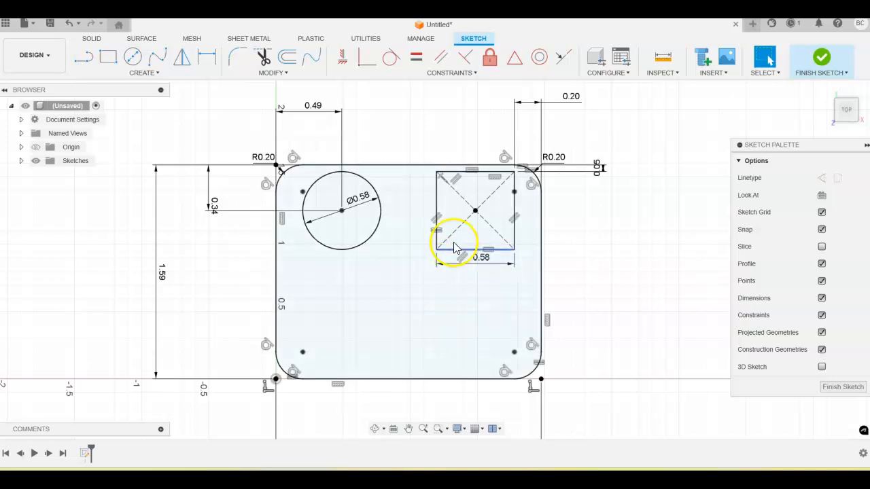
Draw a three-sided edge polygon below the square, with a vertical 0.638 in left edge at 90 degrees and its tip facing right
click(147, 72)
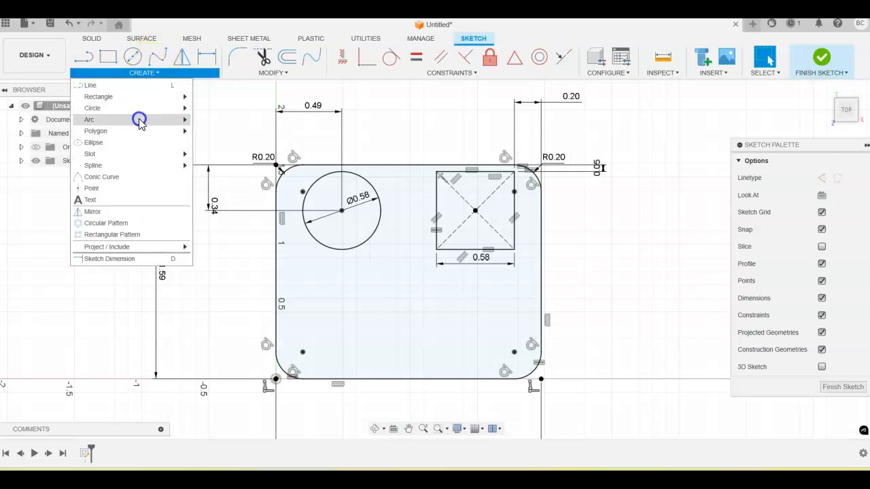
mouse_move(138, 132)
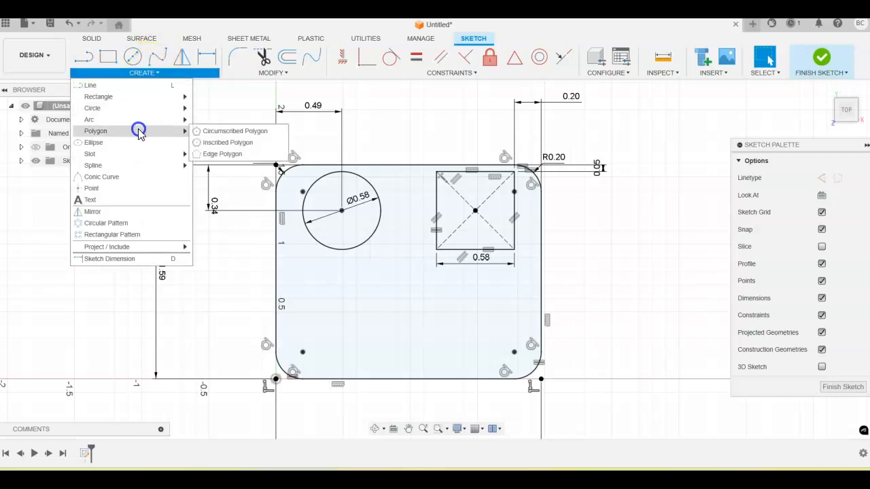
click(210, 155)
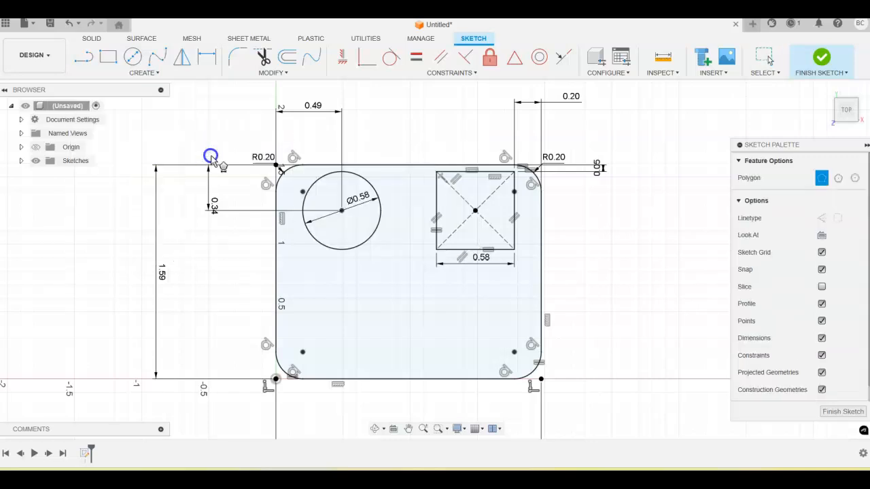
click(443, 292)
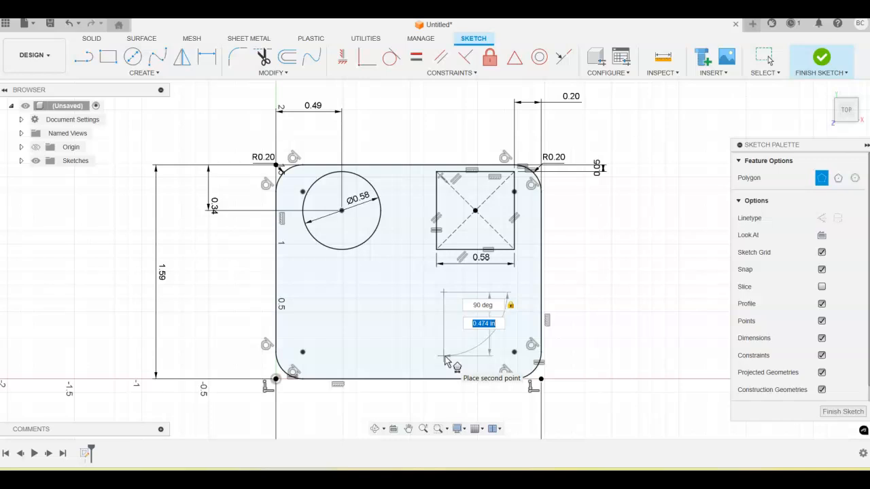
text(3)
key(Tab)
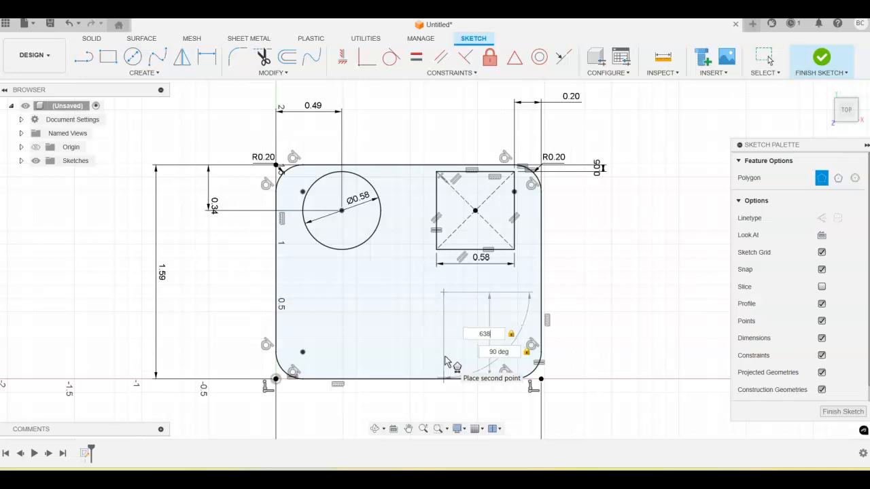
key(Tab)
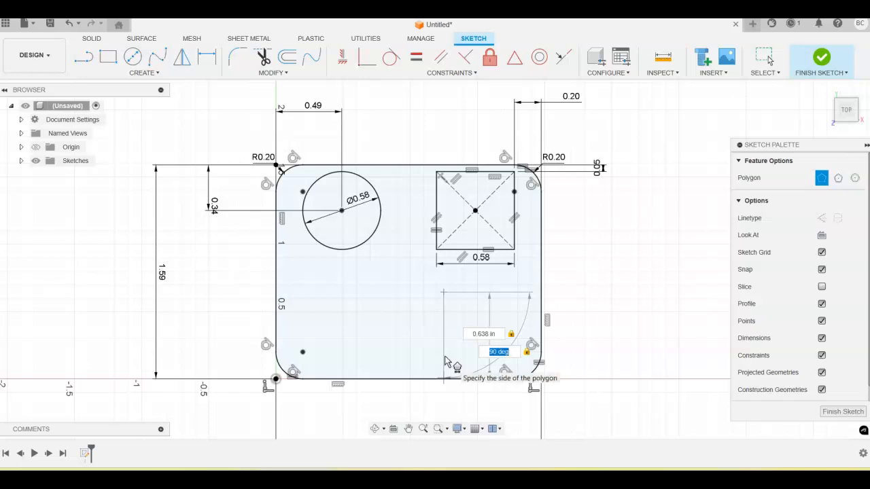
key(Return)
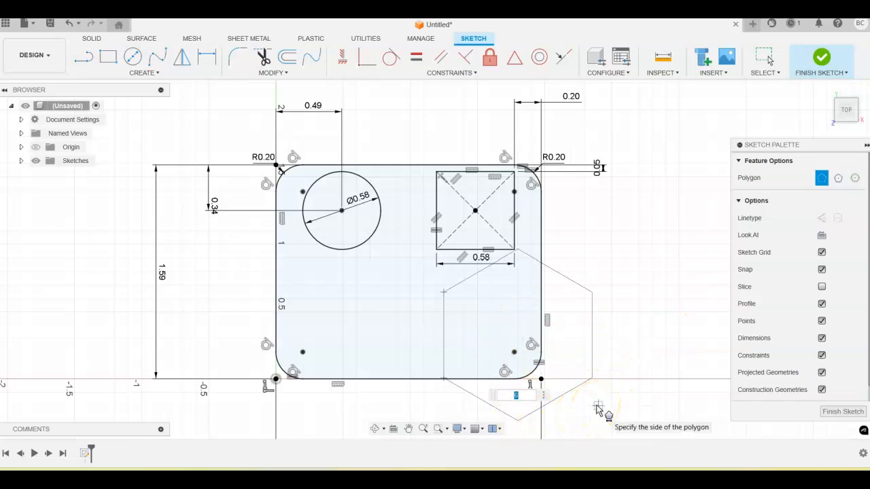
text(3)
key(Return)
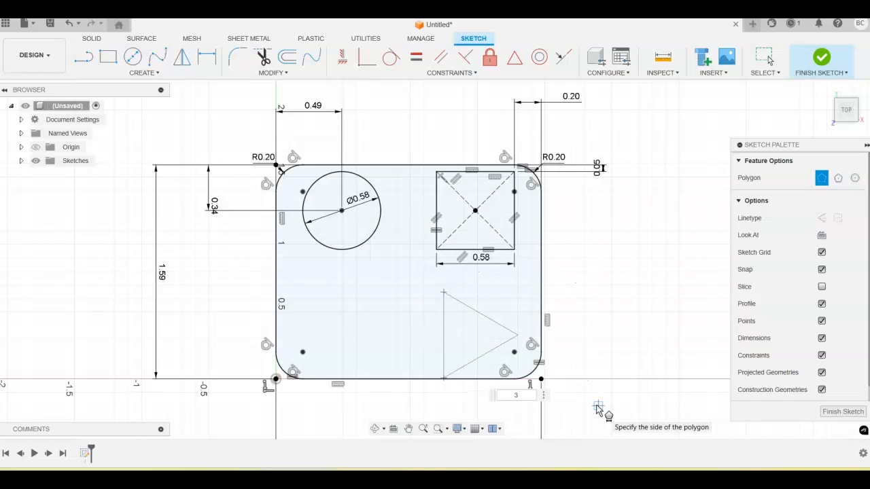
click(593, 314)
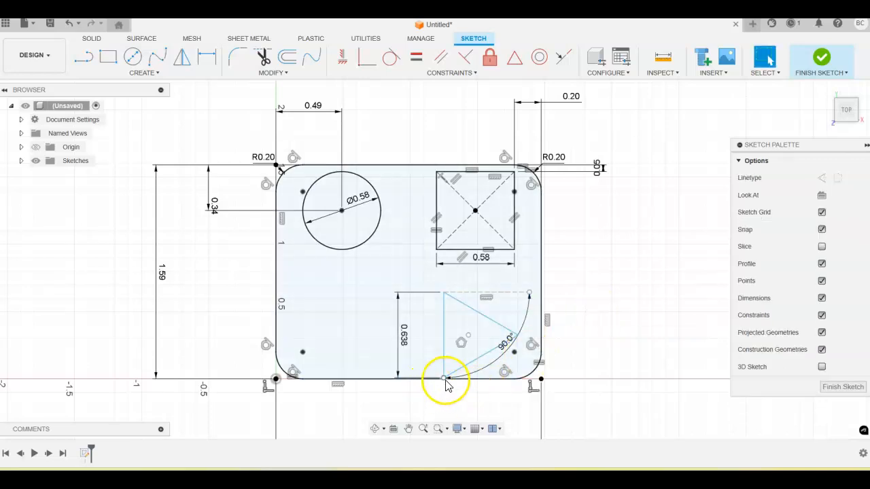
Dimension the triangle's lower corner 0.05 in above the outline's bottom edge
scroll(454, 379, up, 2)
scroll(456, 380, up, 1)
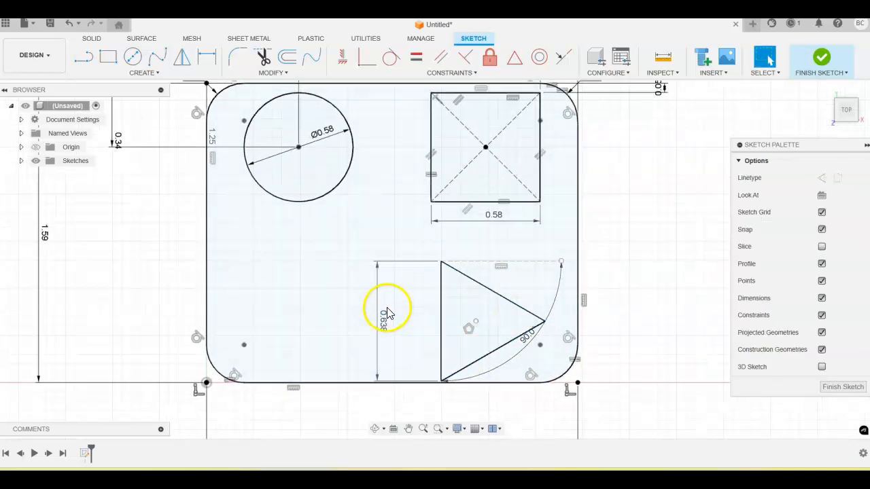
scroll(454, 382, up, 4)
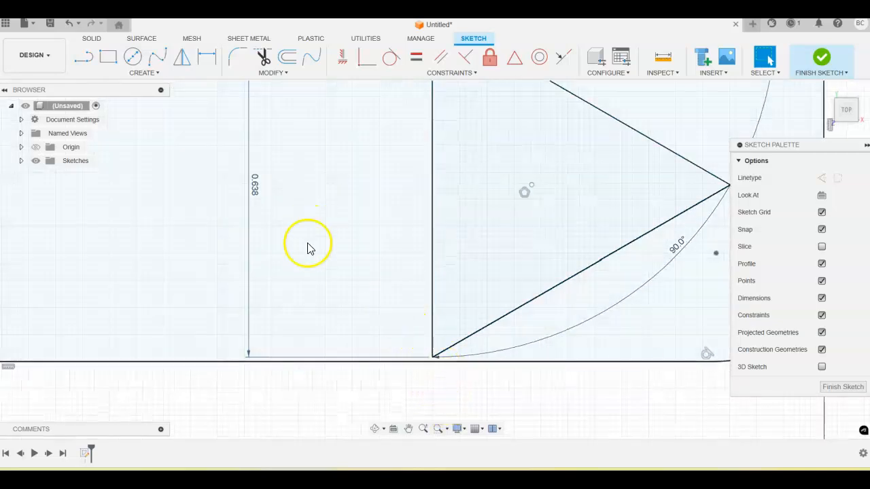
click(207, 59)
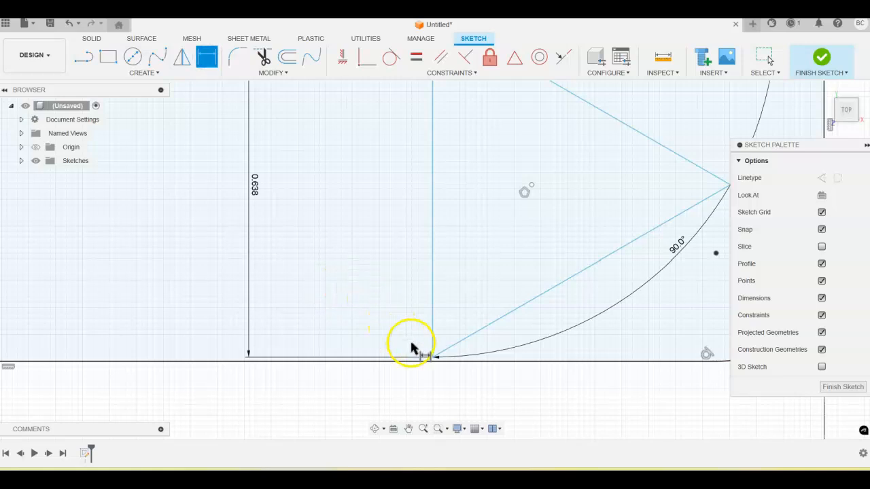
click(431, 358)
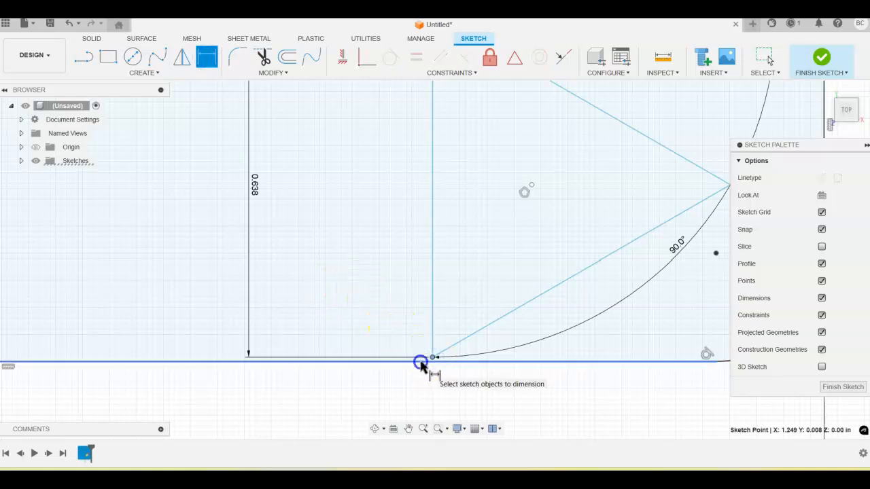
click(367, 362)
click(364, 393)
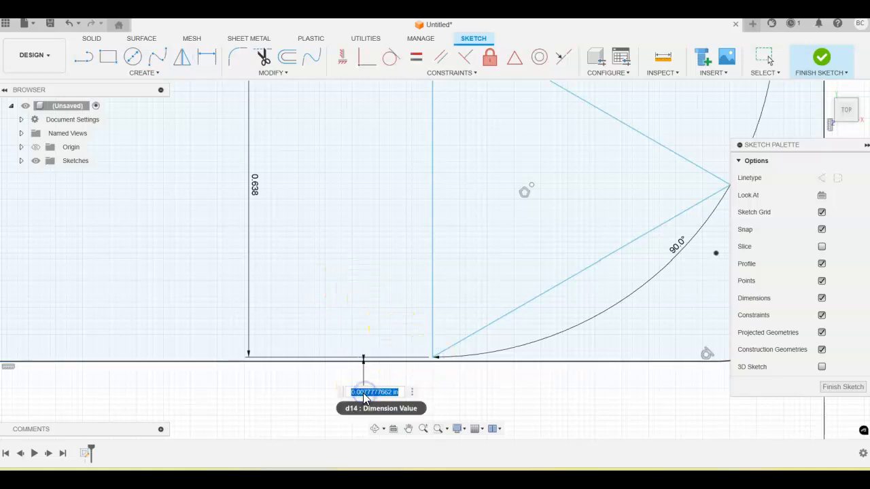
text(05)
key(Return)
Dimension the triangle's right tip 0.2 in from the outline's right edge
scroll(437, 252, down, 3)
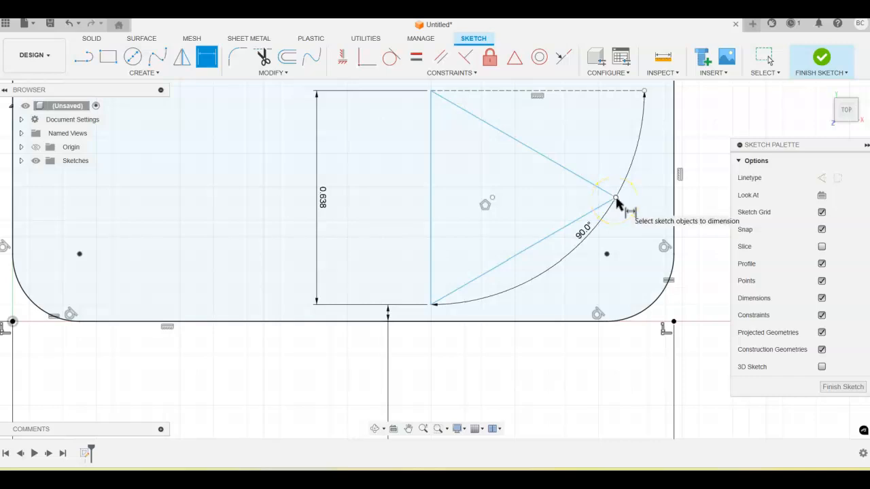
click(615, 198)
click(673, 208)
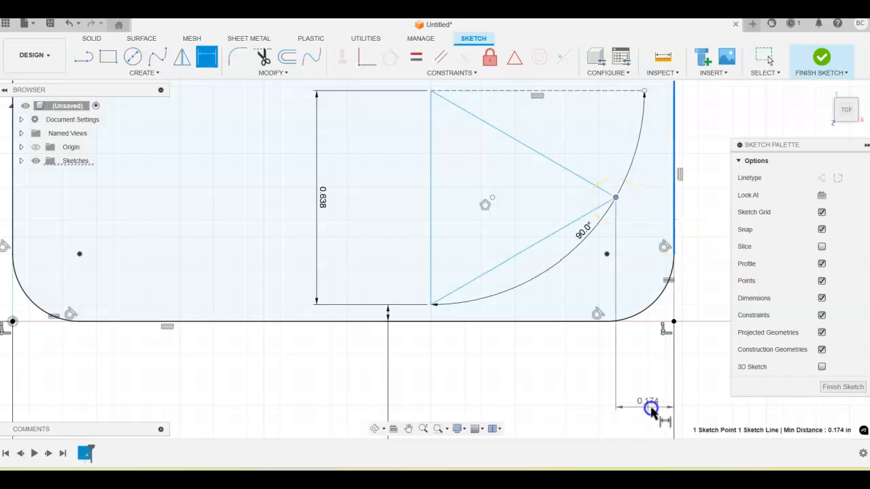
click(633, 402)
text(.2)
key(Return)
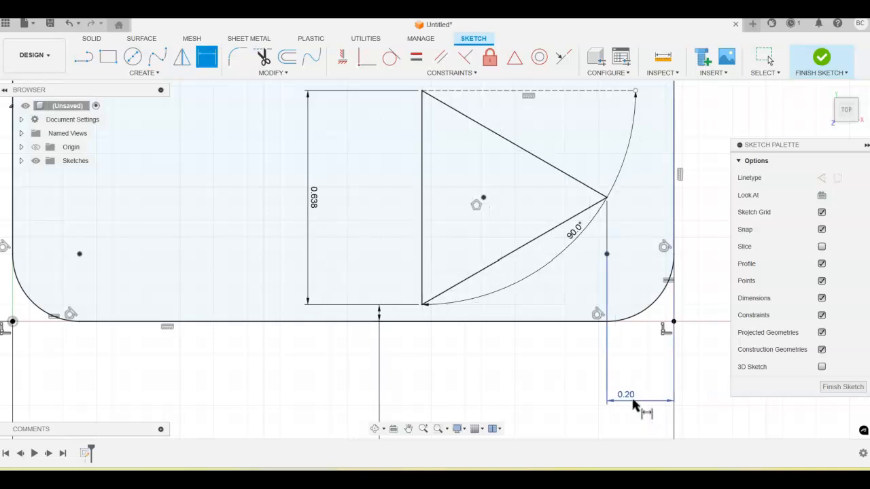
Move the triangle's 0.638 edge dimension closer to its left side
scroll(611, 381, down, 1)
scroll(448, 278, down, 1)
middle_drag(417, 223, 500, 223)
key(d)
scroll(424, 200, down, 1)
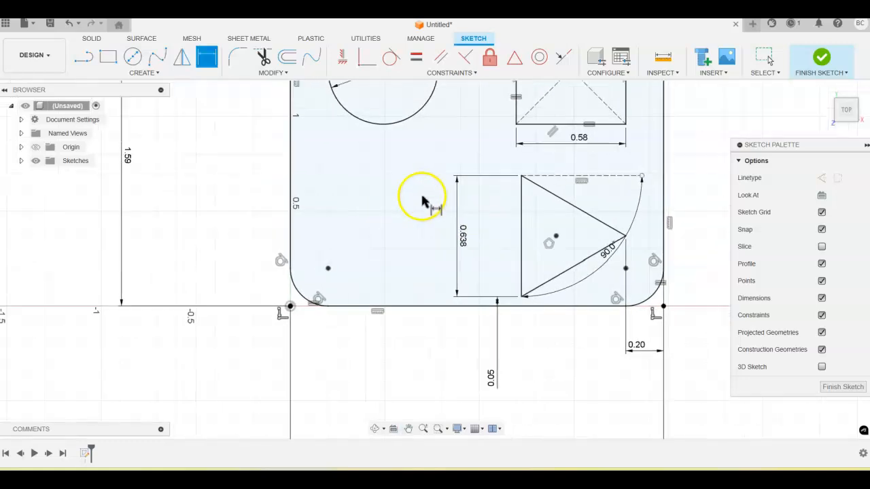
mouse_move(423, 198)
middle_down()
mouse_move(472, 191)
mouse_move(453, 188)
middle_up()
scroll(428, 216, down, 1)
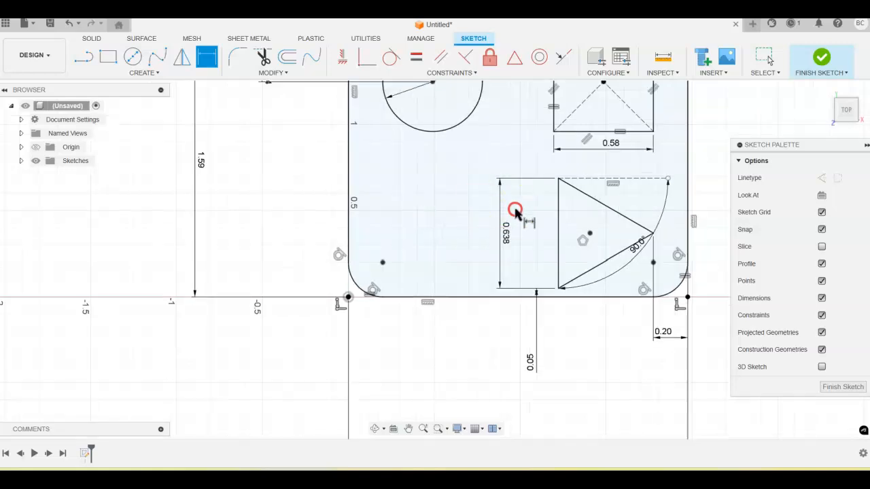
key(Escape)
drag(505, 235, 546, 238)
click(536, 298)
scroll(424, 204, down, 2)
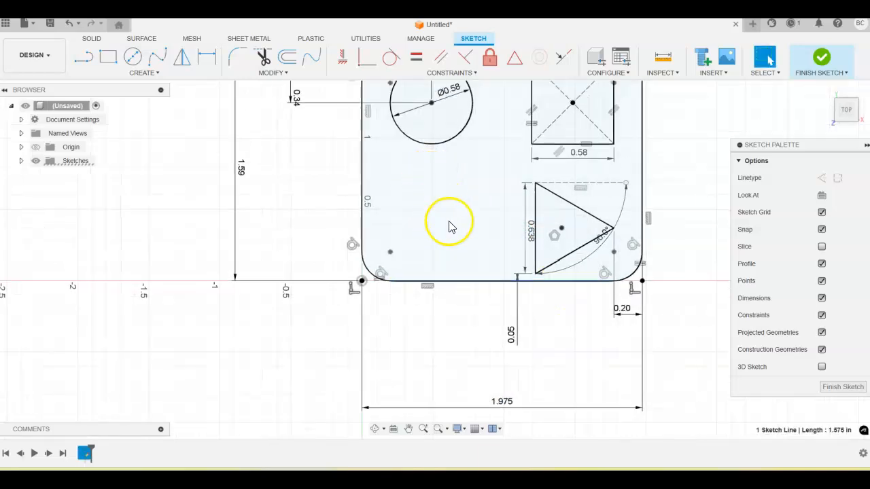
Draw a five-sided inscribed polygon below the circle with a 0.3025 in centre-to-vertex radius and one vertex pointing straight down
scroll(448, 221, up, 1)
scroll(443, 218, up, 1)
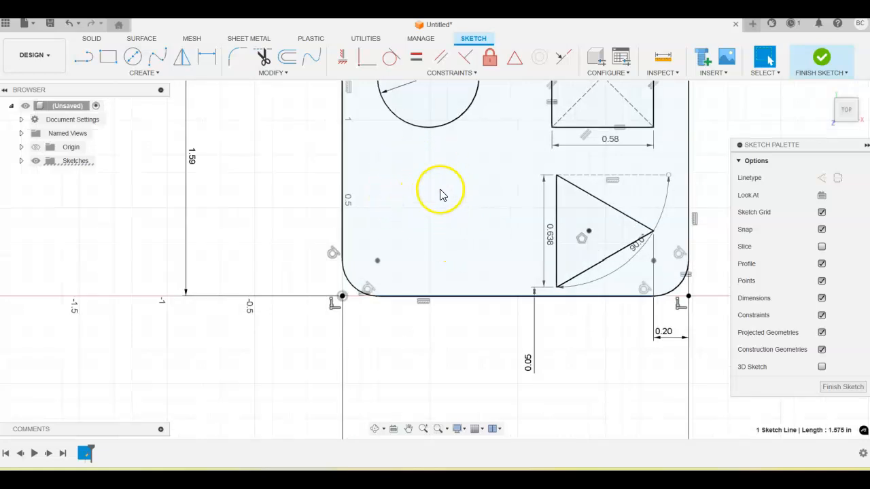
click(154, 73)
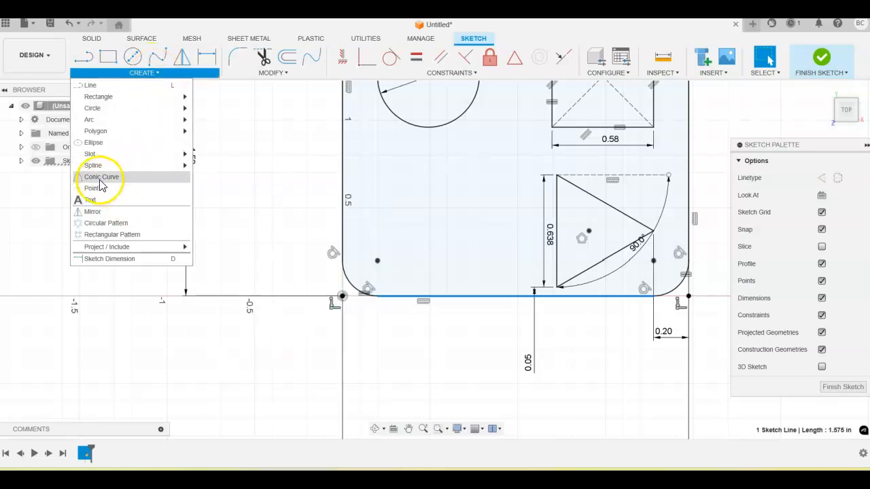
mouse_move(158, 134)
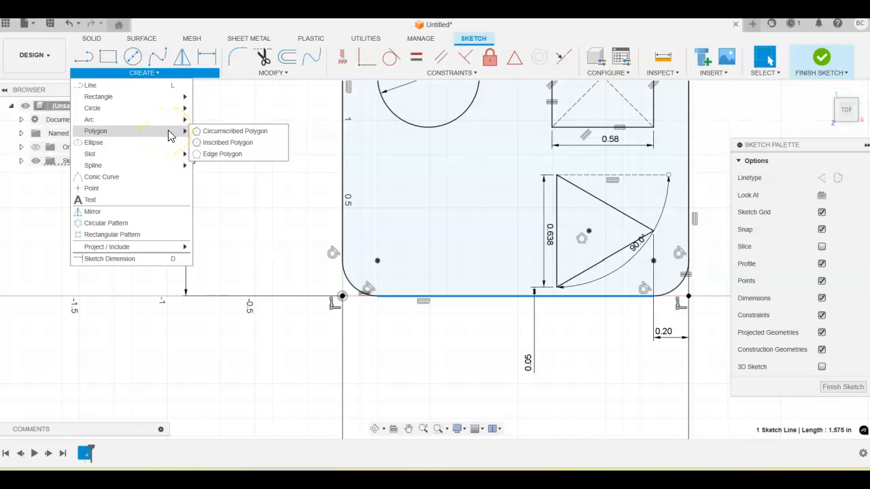
click(216, 145)
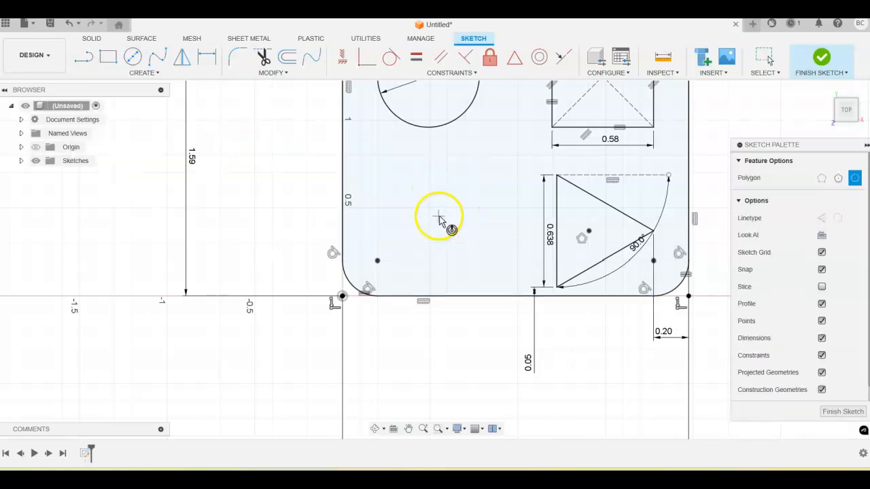
click(434, 216)
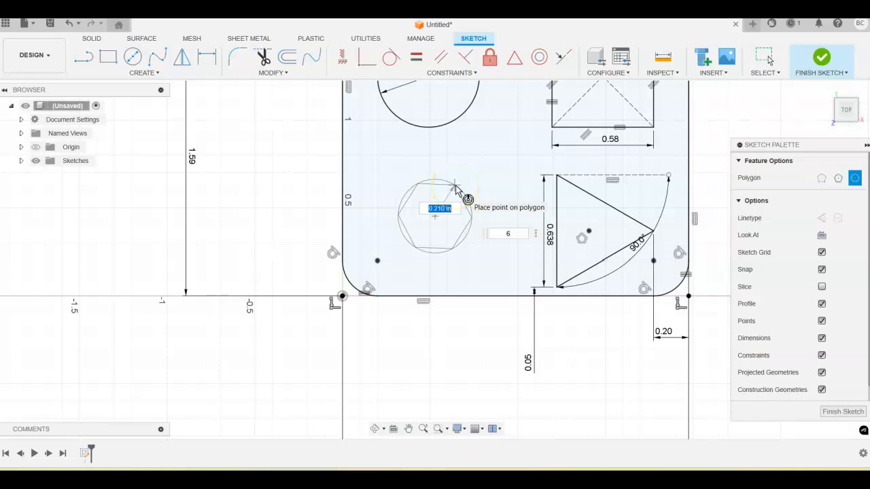
text(5)
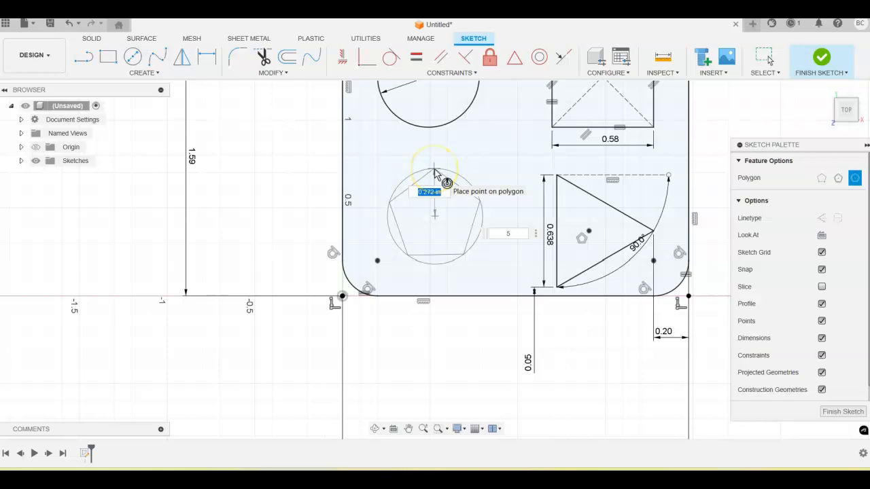
click(431, 167)
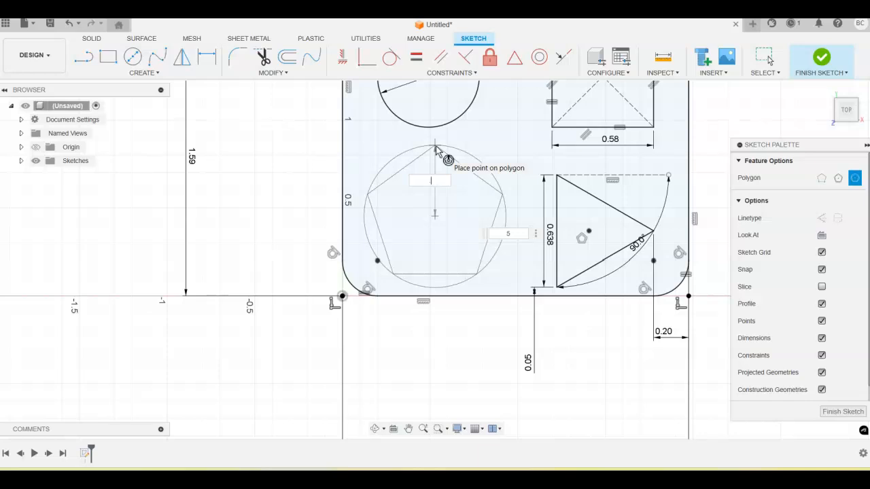
key(Tab)
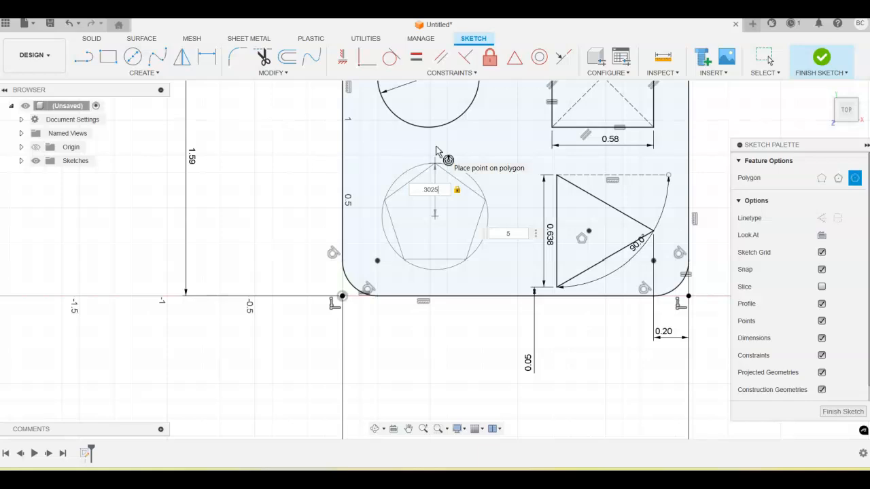
key(Tab)
key(Tab)
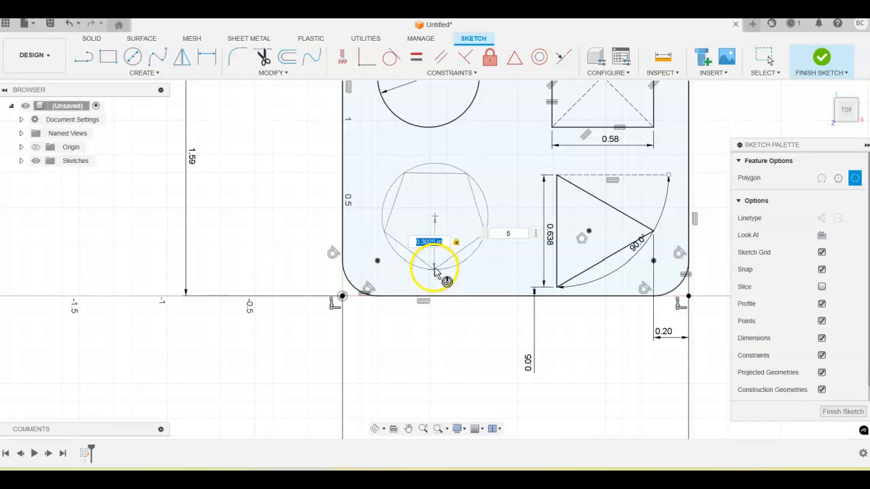
scroll(439, 272, up, 1)
scroll(438, 272, up, 3)
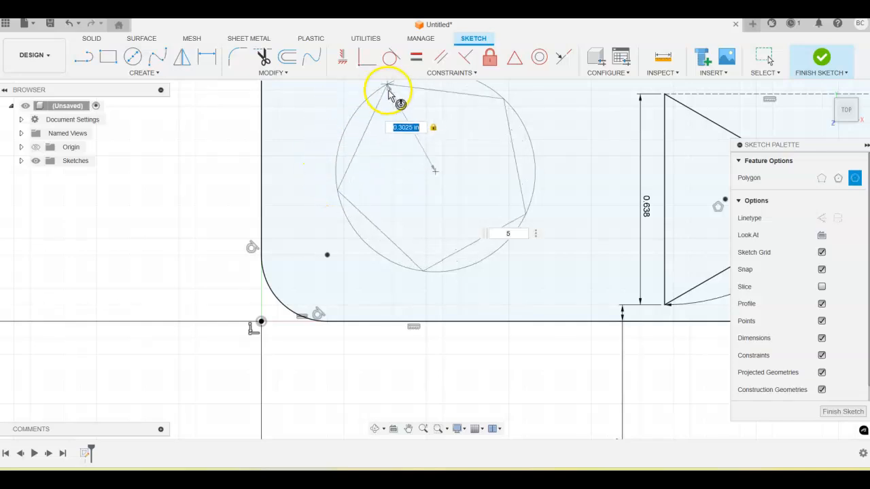
scroll(433, 102, up, 1)
scroll(408, 129, down, 5)
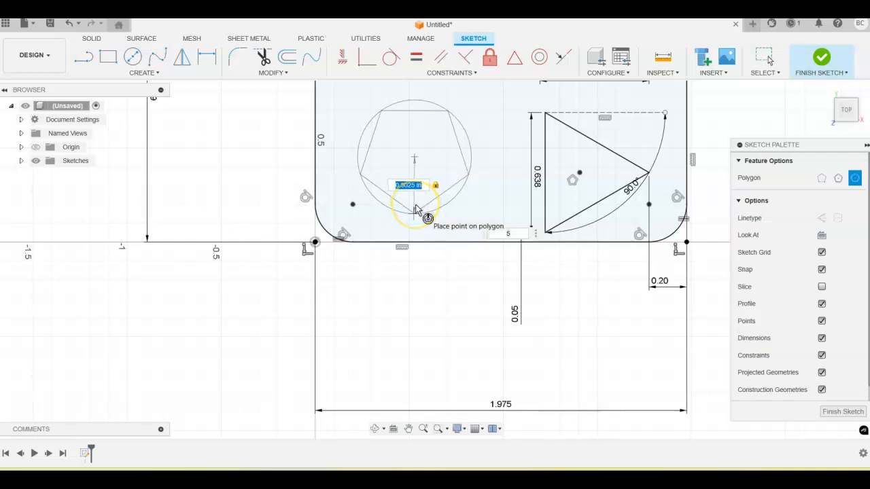
click(417, 206)
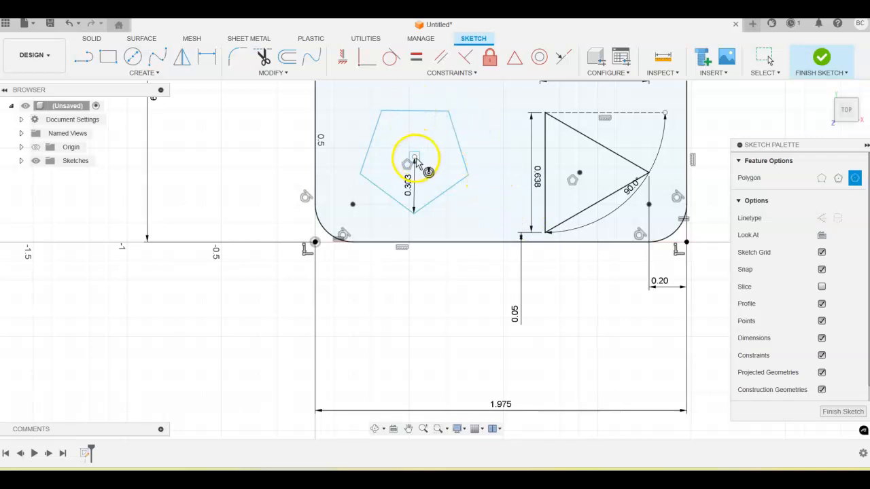
Draw a five-sided inscribed polygon concentric with the pentagon, with a 0.206 in centre-to-vertex radius and one vertex pointing straight up
right_click(405, 136)
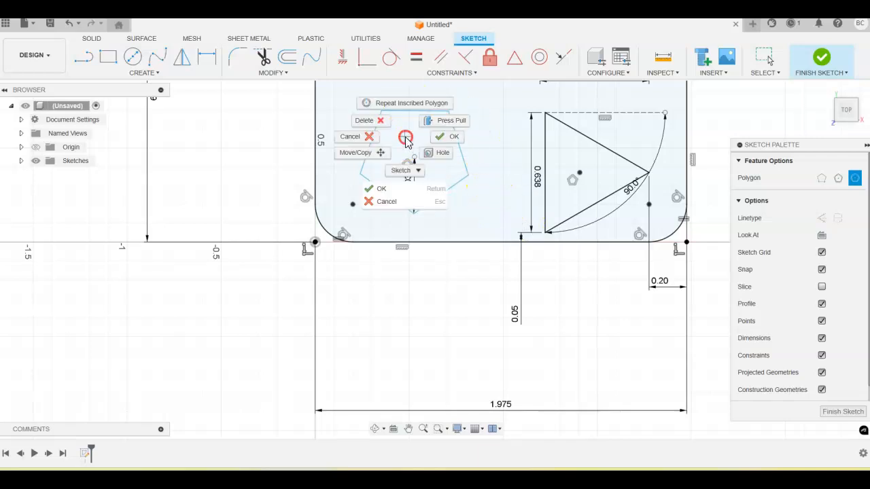
click(416, 103)
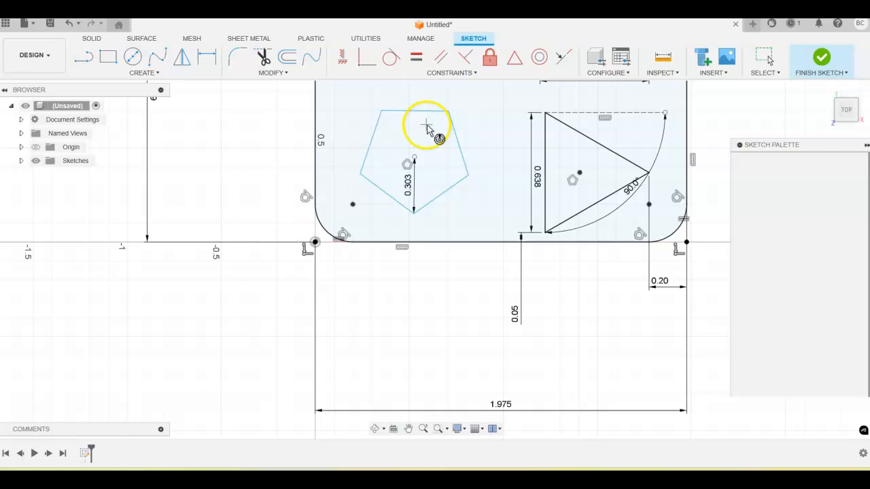
click(416, 159)
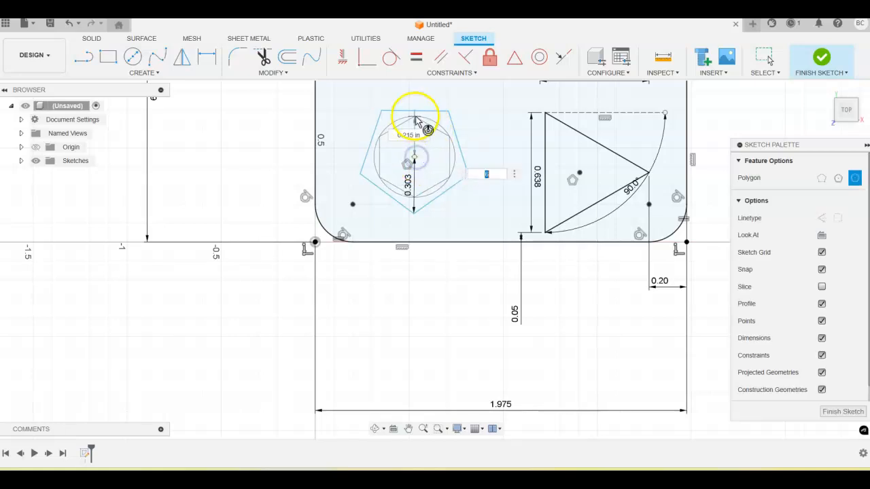
key(Tab)
click(408, 106)
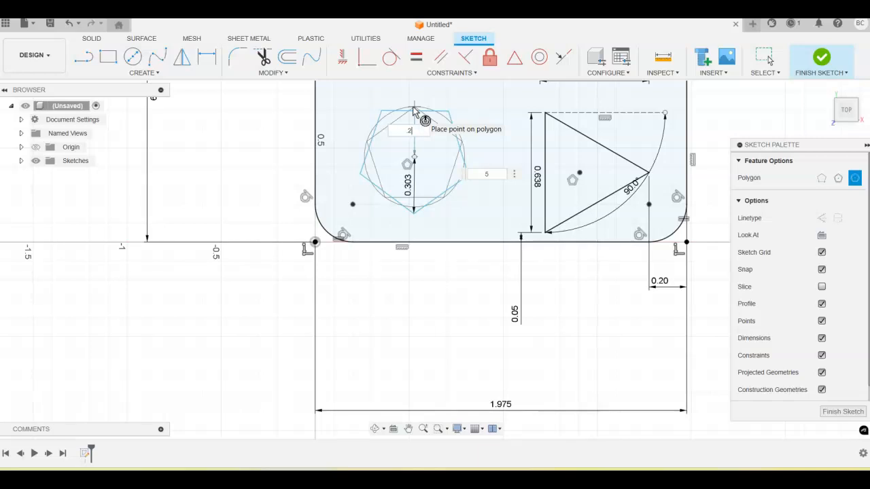
key(Tab)
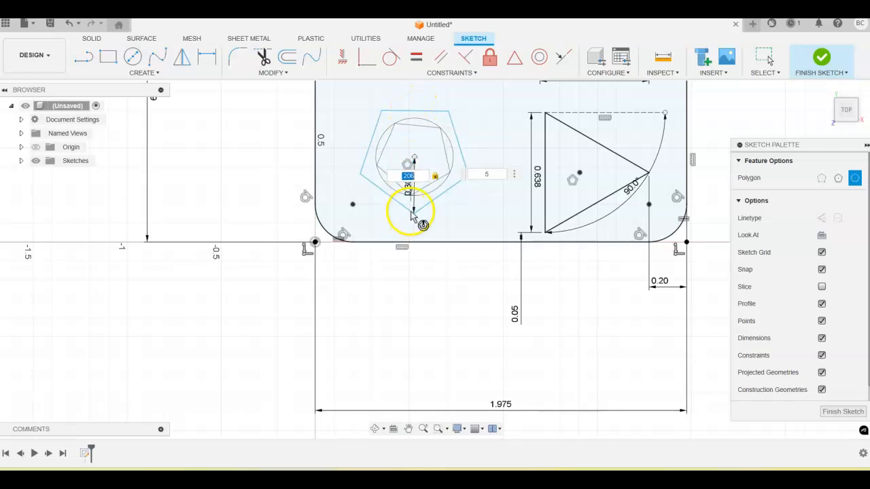
click(416, 123)
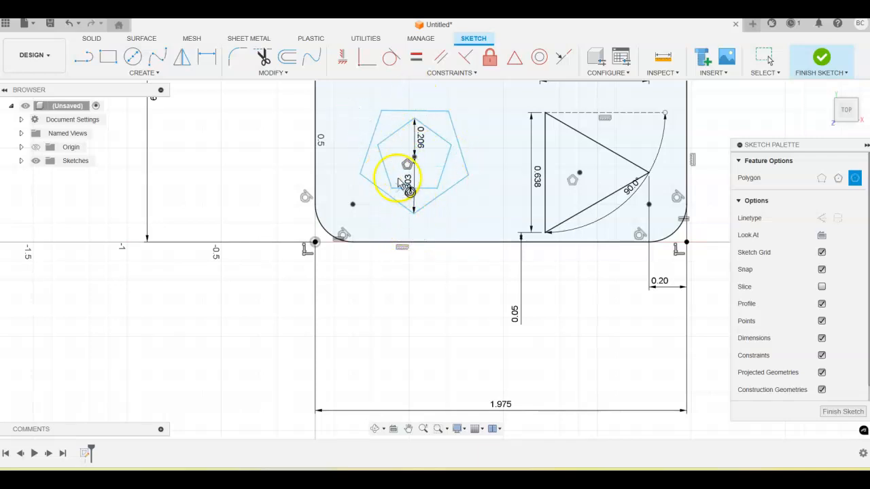
Draw a line from the outer pentagon's bottom vertex to the midpoint of its top edge
click(83, 57)
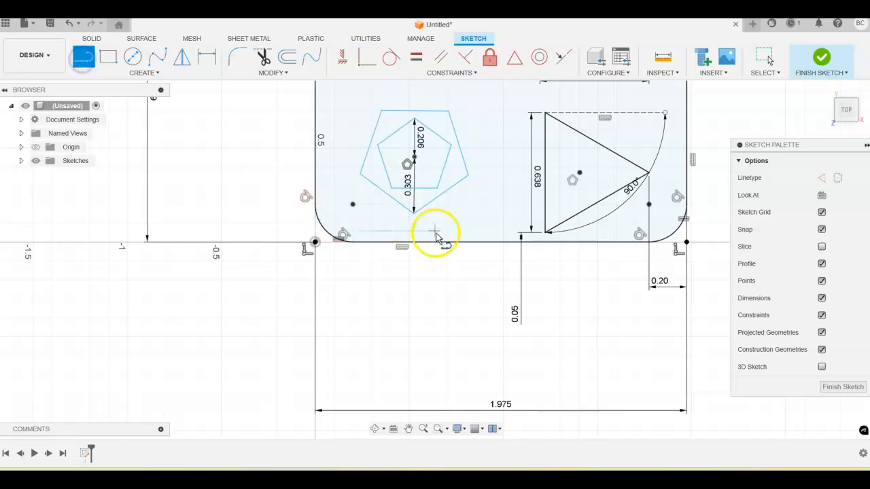
click(415, 211)
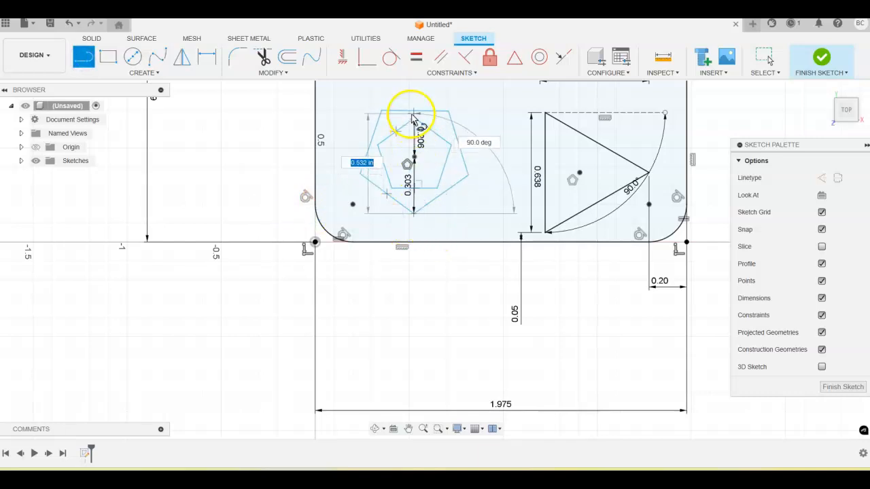
double_click(414, 111)
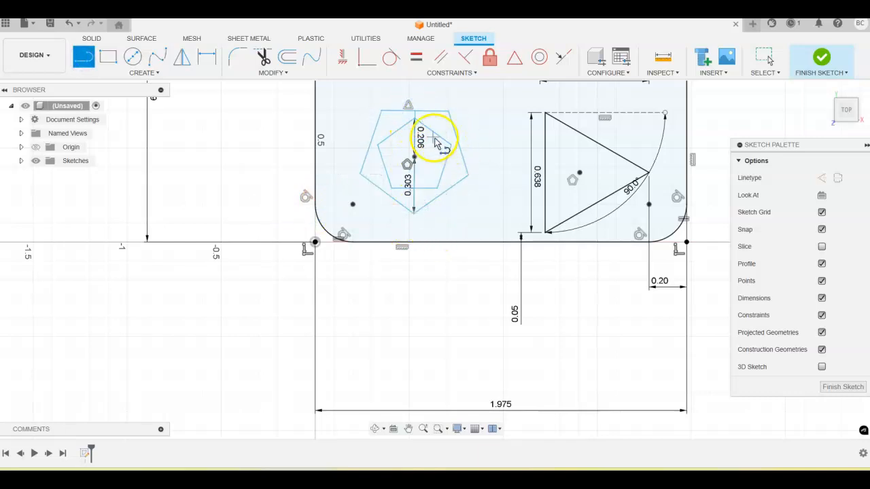
scroll(411, 129, up, 5)
middle_drag(423, 117, 418, 225)
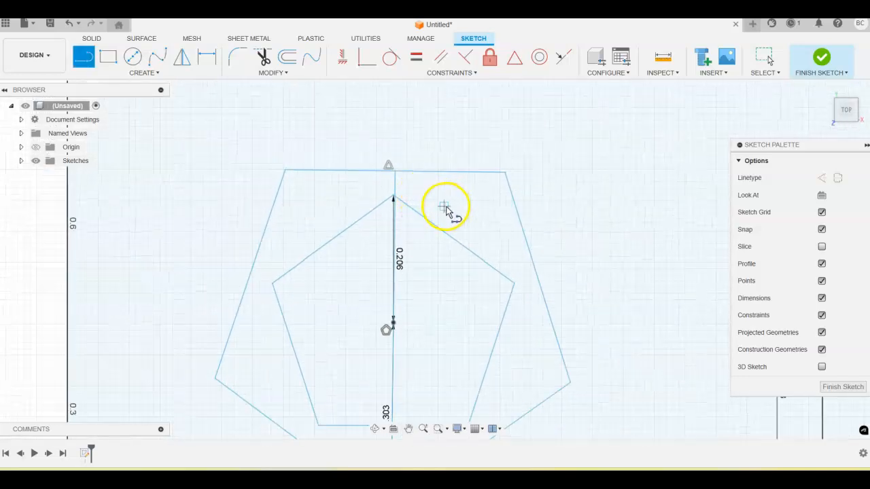
key(Escape)
Shift the inner pentagon's top vertex slightly left so that both pentagons and the centre line align vertically
scroll(389, 198, up, 2)
scroll(390, 199, up, 3)
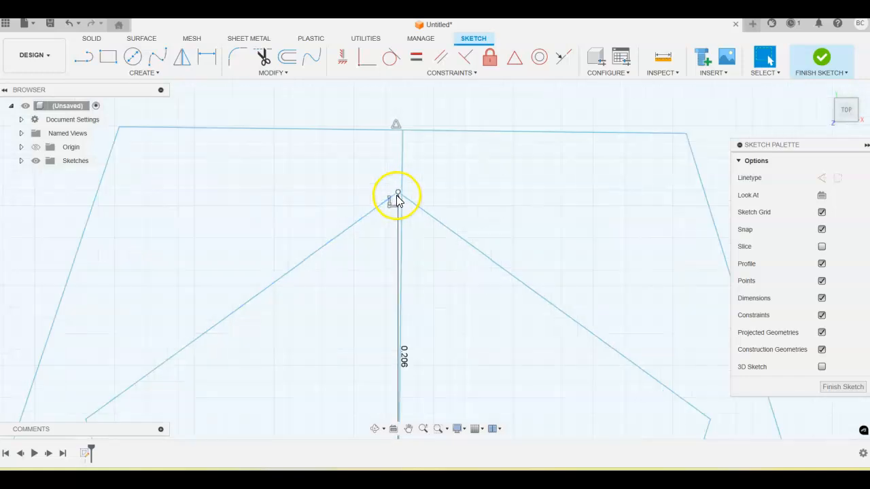
click(399, 189)
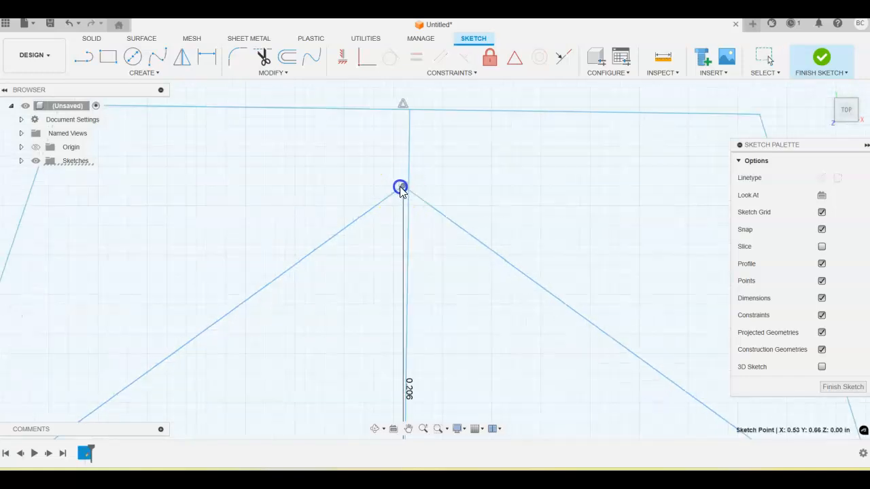
drag(405, 187, 353, 192)
scroll(372, 199, up, 2)
scroll(372, 202, down, 5)
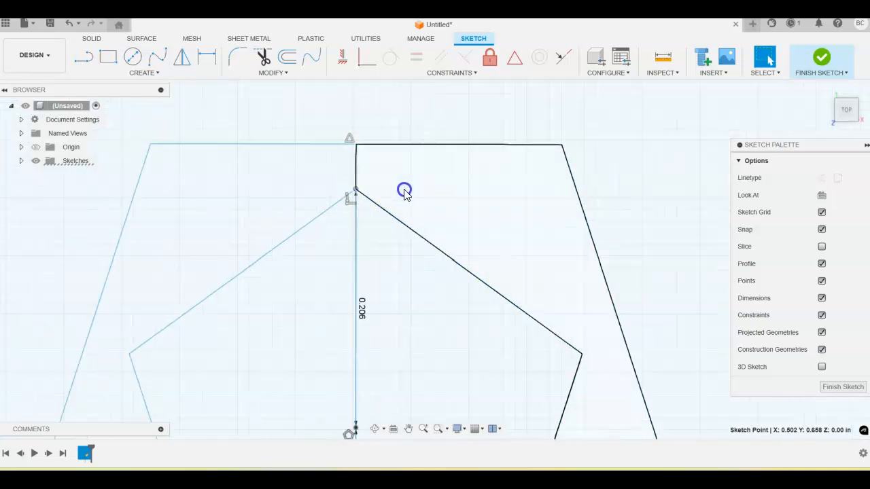
scroll(411, 197, down, 5)
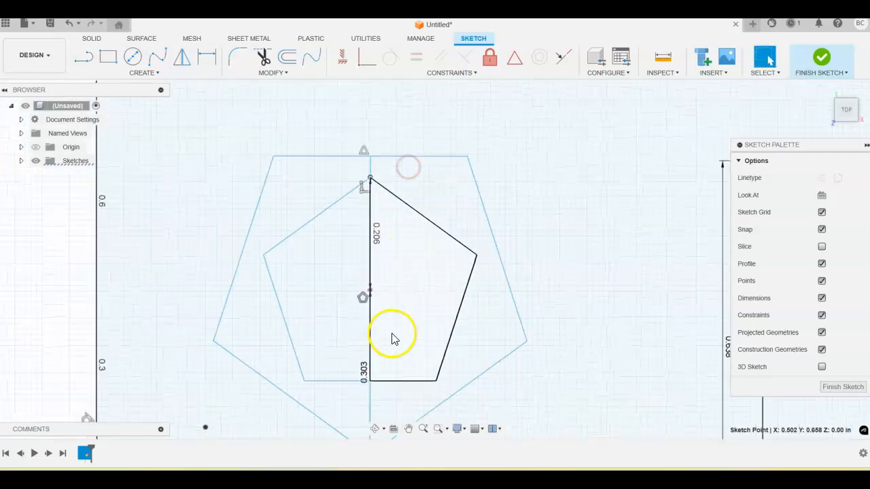
click(391, 194)
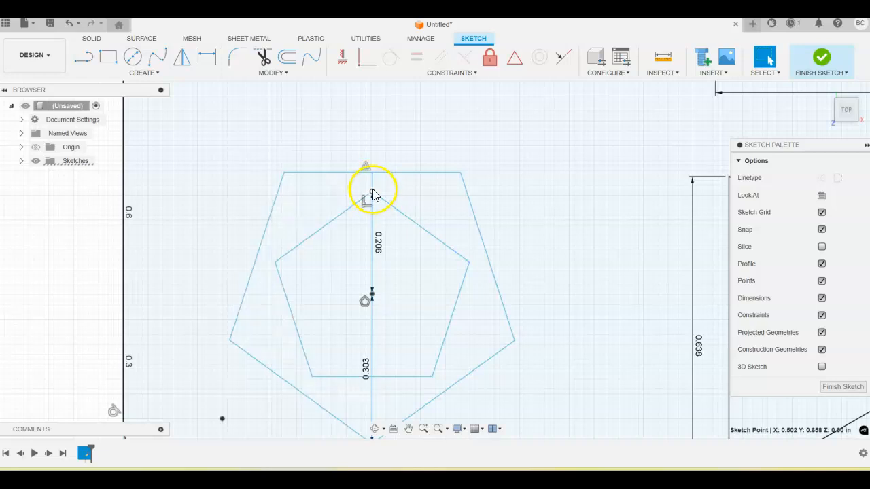
scroll(414, 211, up, 2)
scroll(416, 213, down, 4)
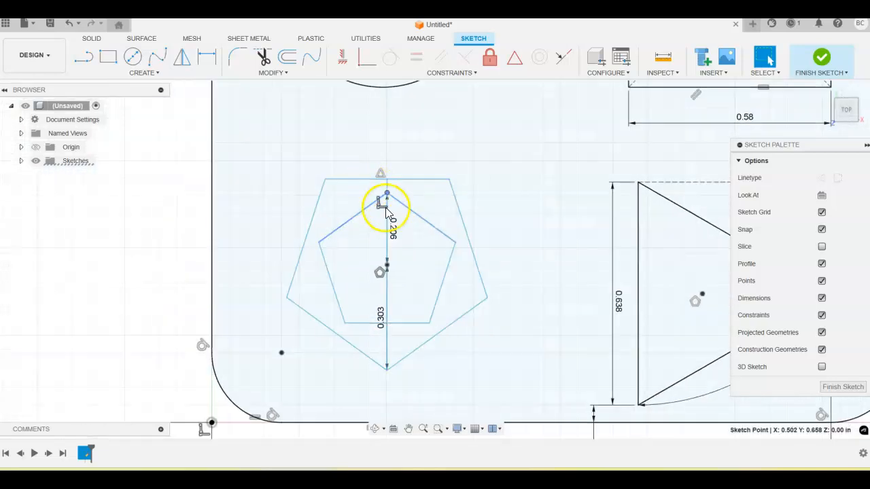
Draw the star's left half as connected lines from the outer bottom vertex, alternating inner and outer pentagon vertices, to the inner top vertex
click(83, 57)
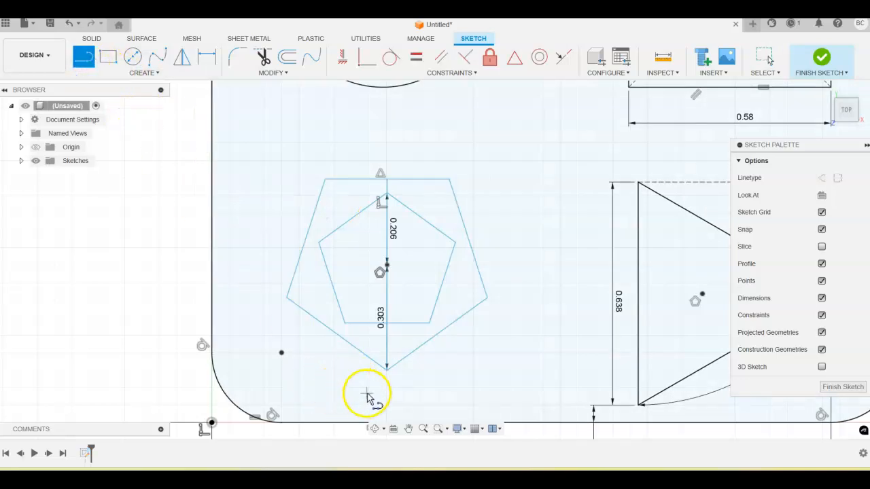
click(387, 369)
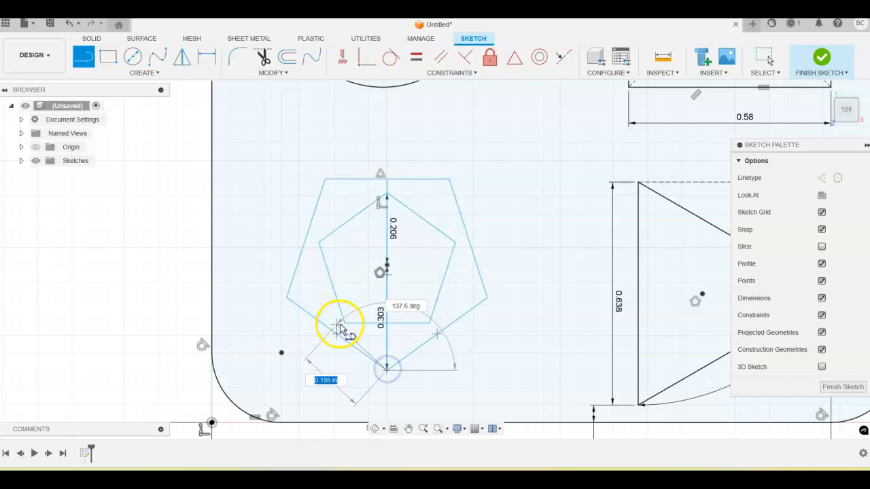
click(344, 331)
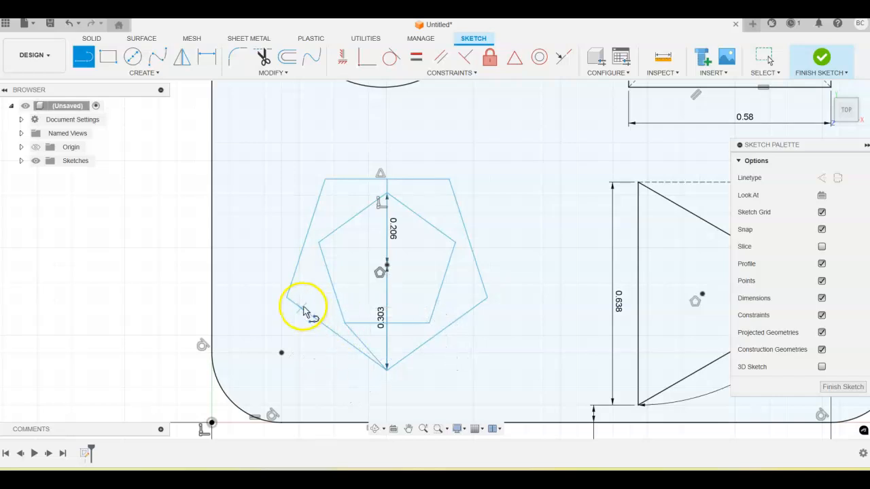
click(287, 299)
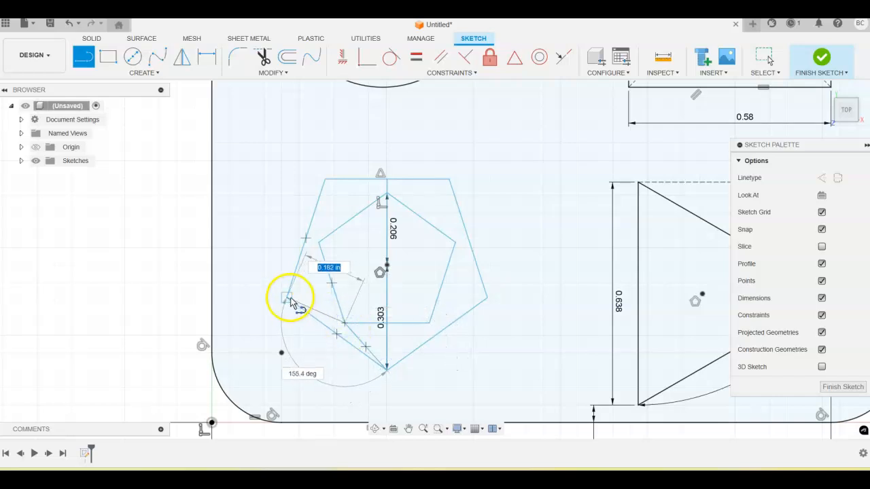
click(287, 299)
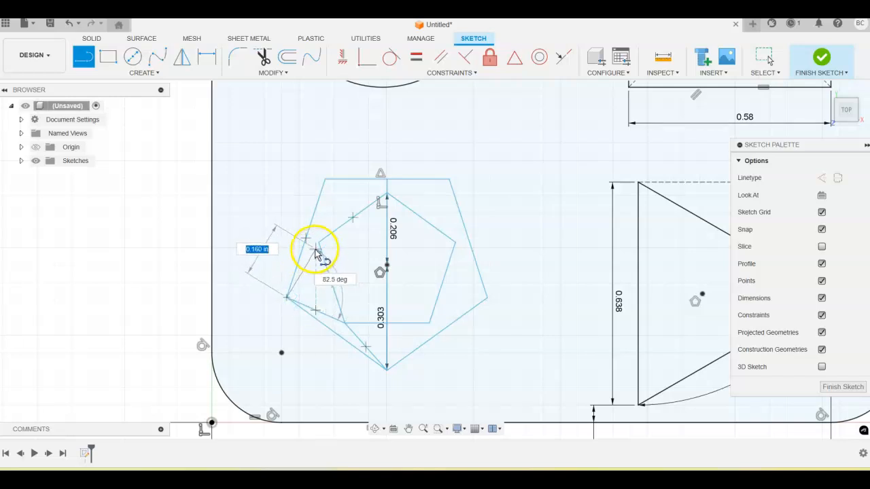
click(316, 246)
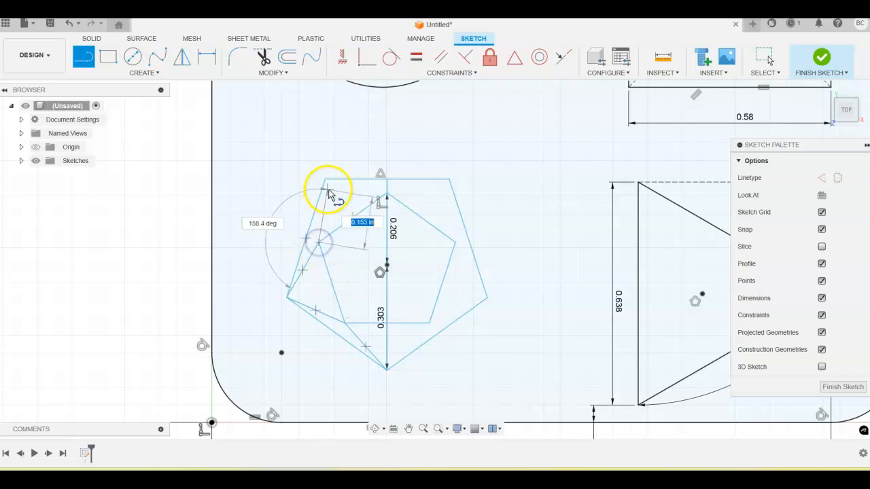
click(326, 182)
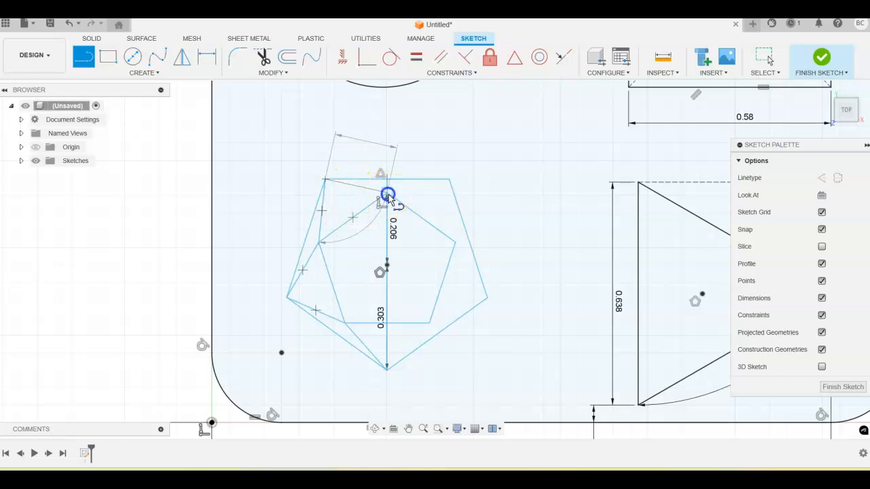
click(390, 193)
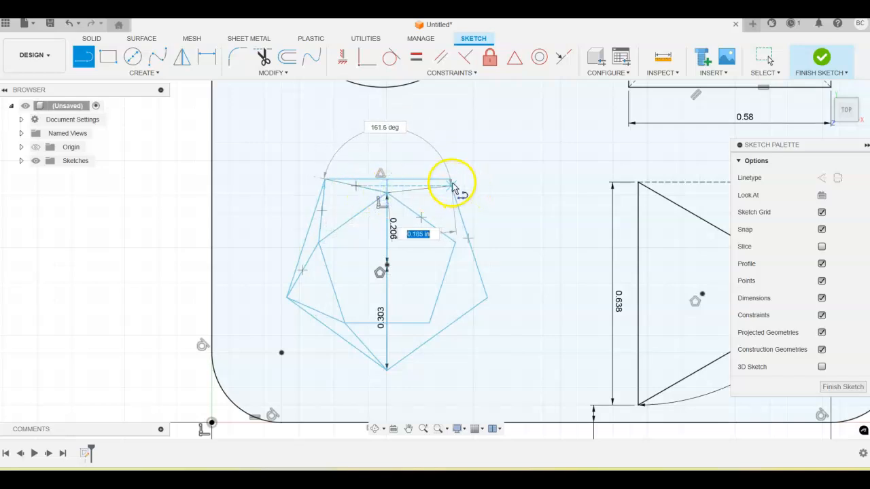
Continue the star's right half from the inner top vertex, alternating outer and inner pentagon vertices, back to the bottom vertex
click(450, 182)
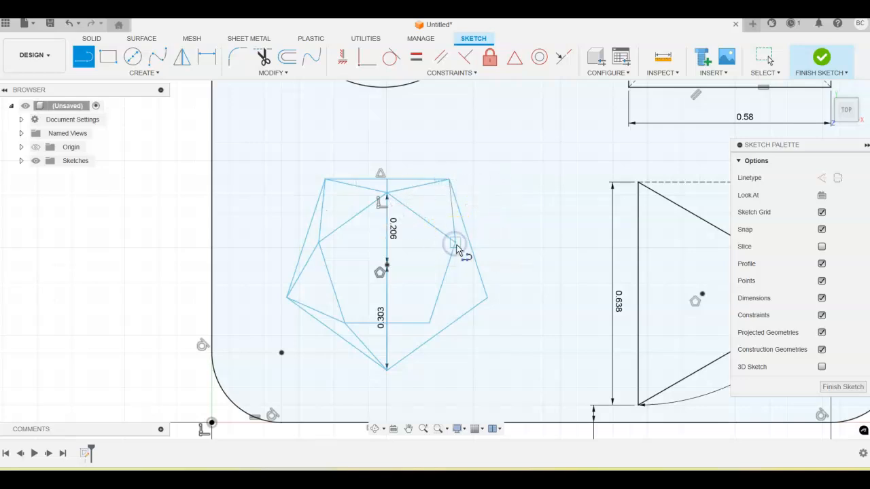
click(455, 242)
click(487, 297)
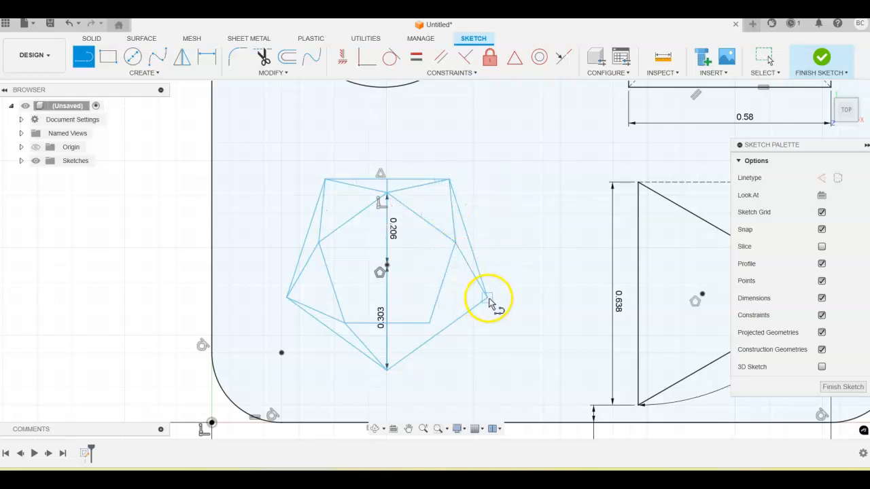
click(431, 323)
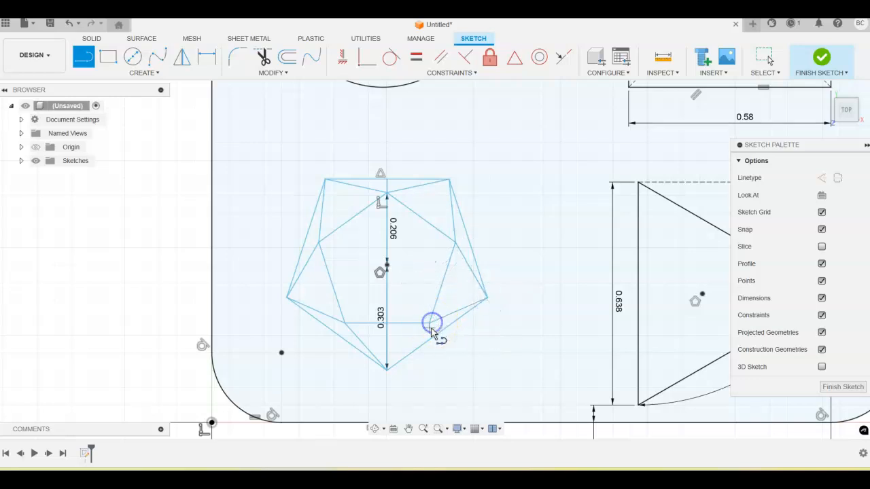
click(387, 367)
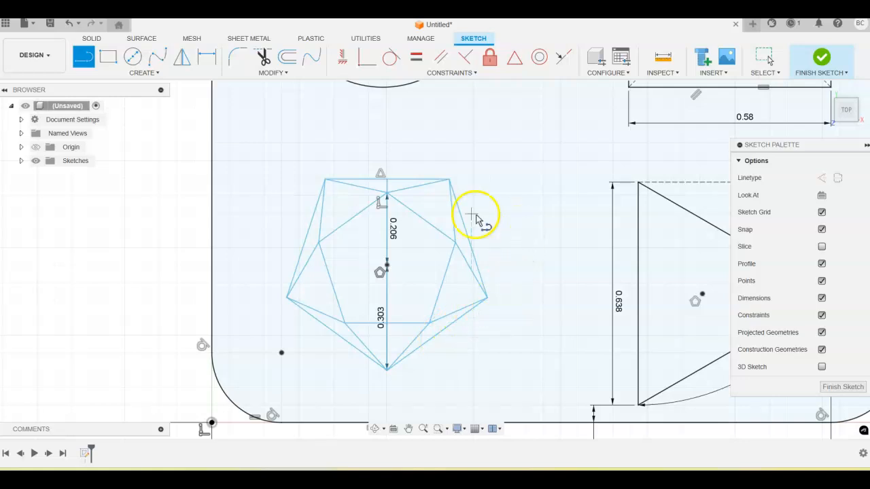
Trim away the outer pentagon's edges around the star
click(261, 58)
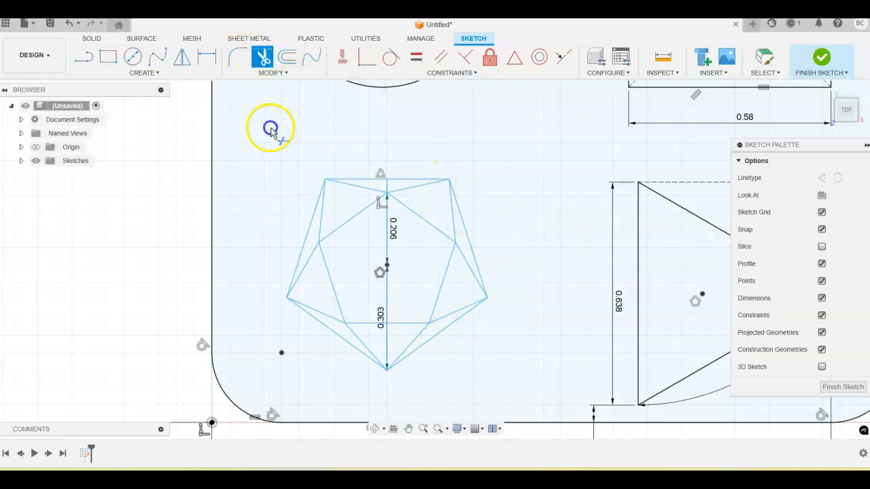
click(309, 220)
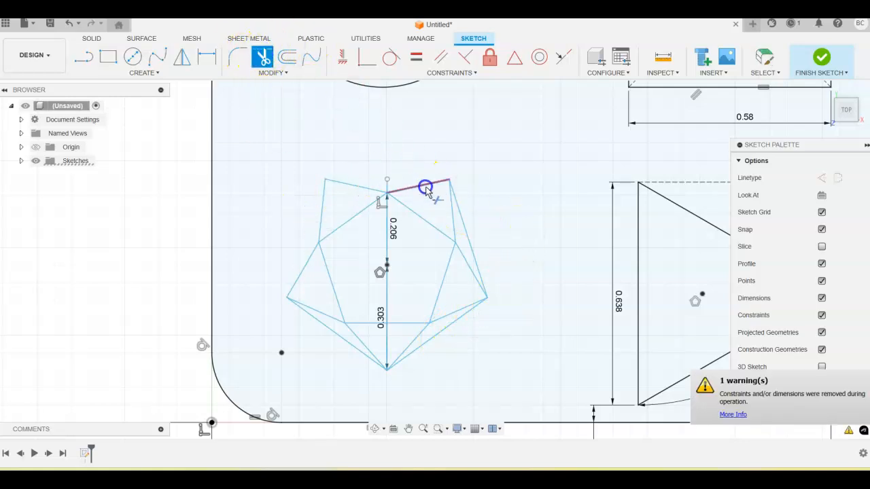
click(461, 224)
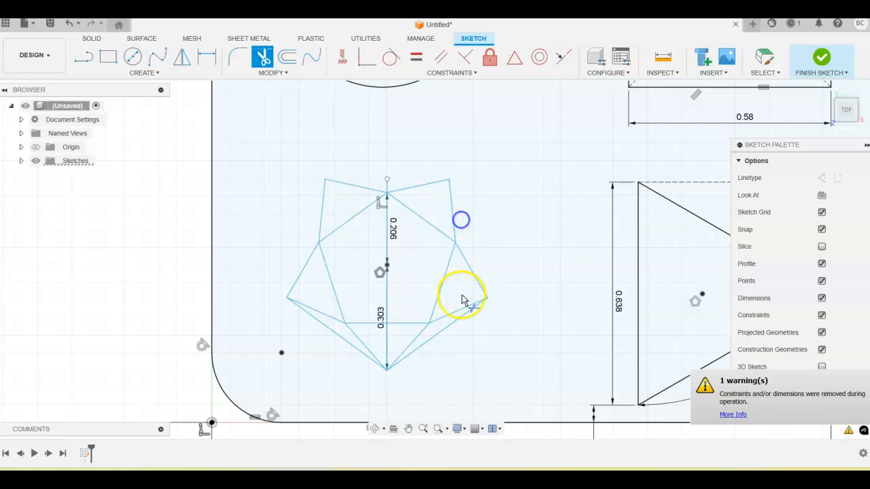
click(332, 334)
Trim the inner pentagon's four upper and side edges and the right half of its bottom edge from inside the star
click(333, 291)
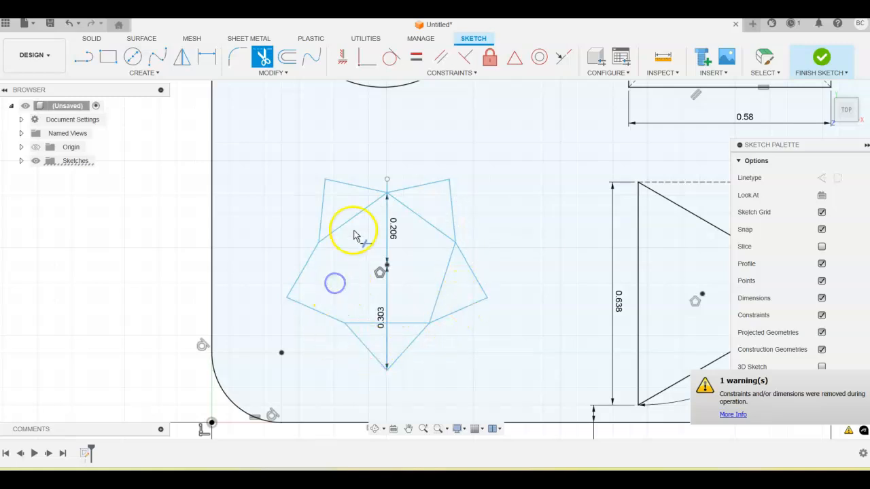
click(354, 217)
click(417, 214)
click(444, 274)
click(408, 321)
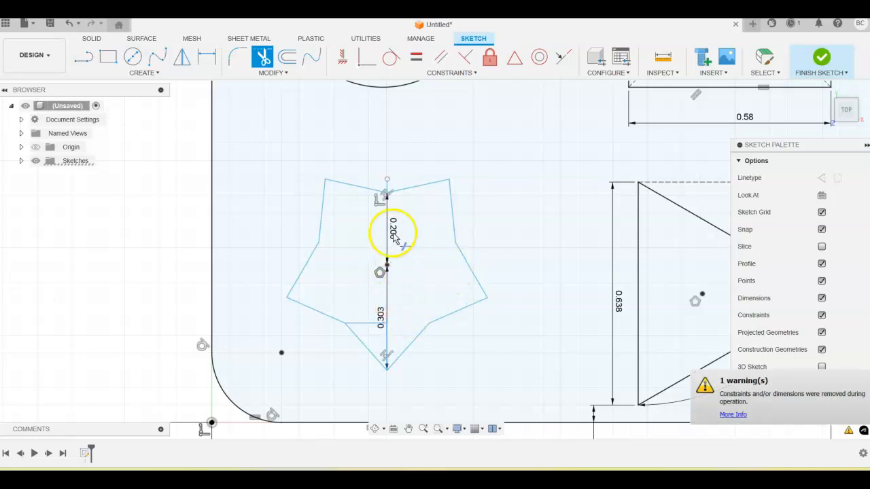
Trim the vertical centre line and the remaining left half of the inner pentagon's bottom edge, leaving only the star outline
click(387, 186)
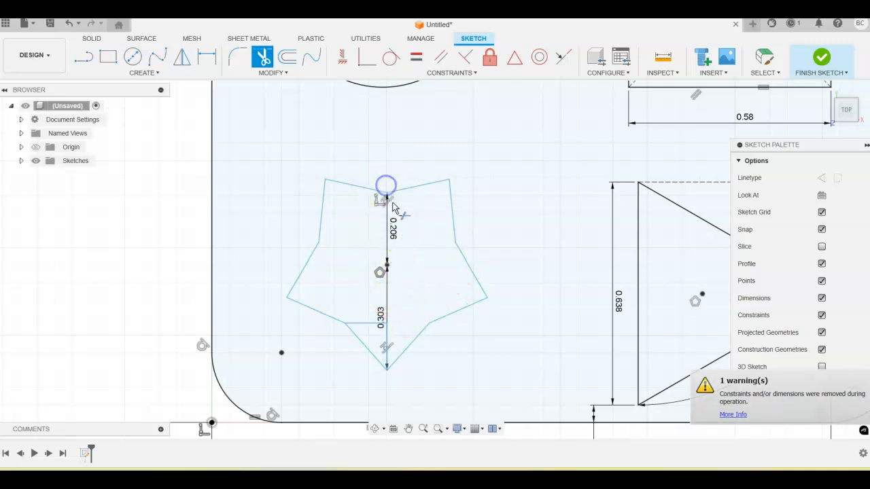
click(387, 346)
click(370, 329)
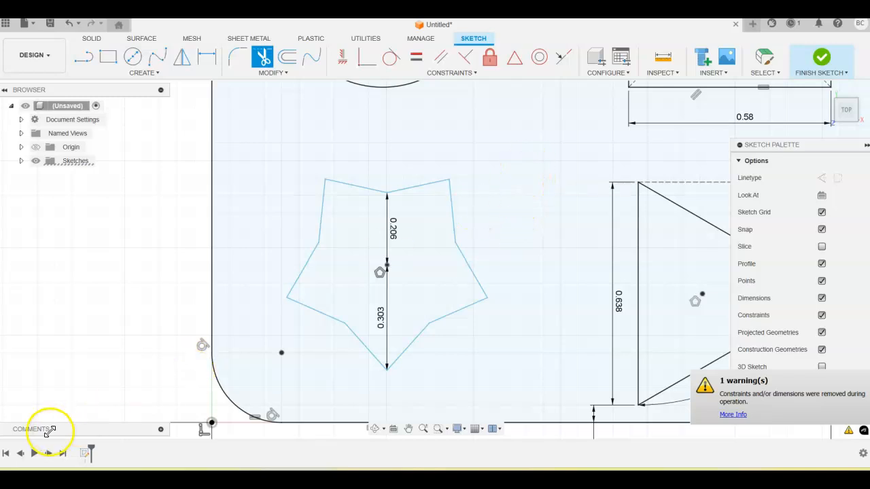
Finish the sketch and extrude the rounded rectangle profile upward as a new body, leaving the four inner shapes as openings
scroll(617, 157, down, 10)
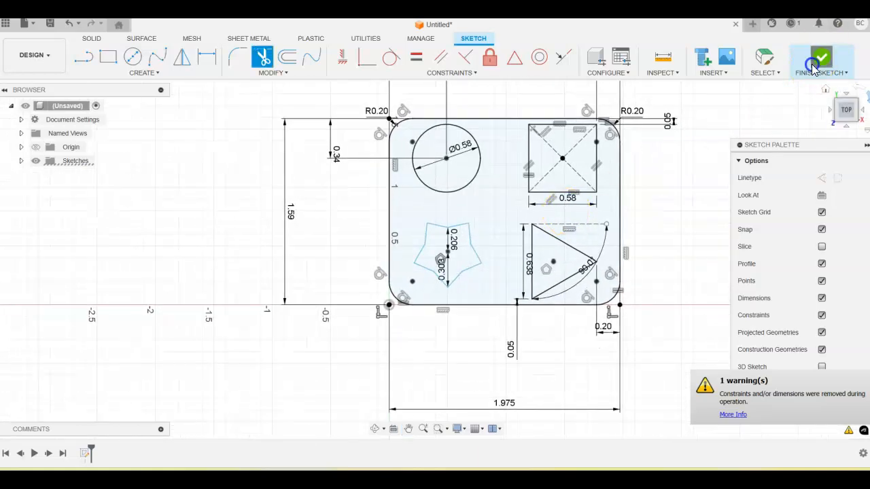
click(813, 66)
click(108, 58)
click(505, 217)
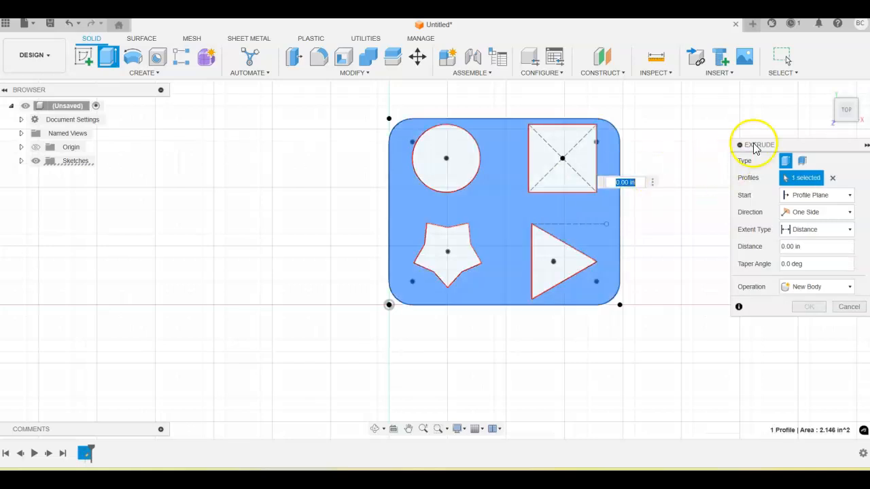
click(832, 95)
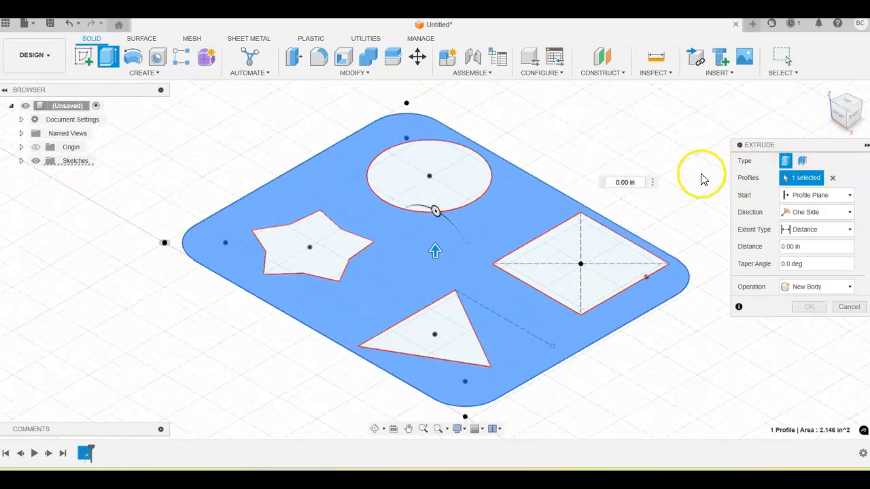
drag(436, 252, 445, 213)
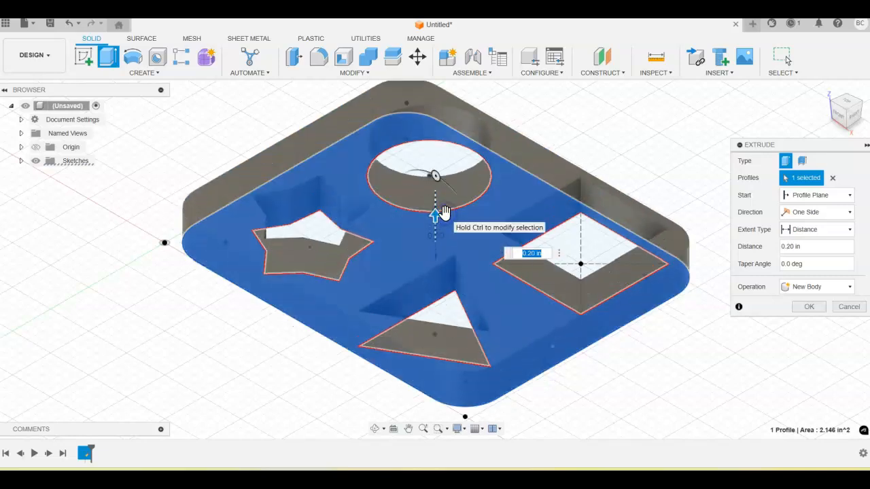
key(Return)
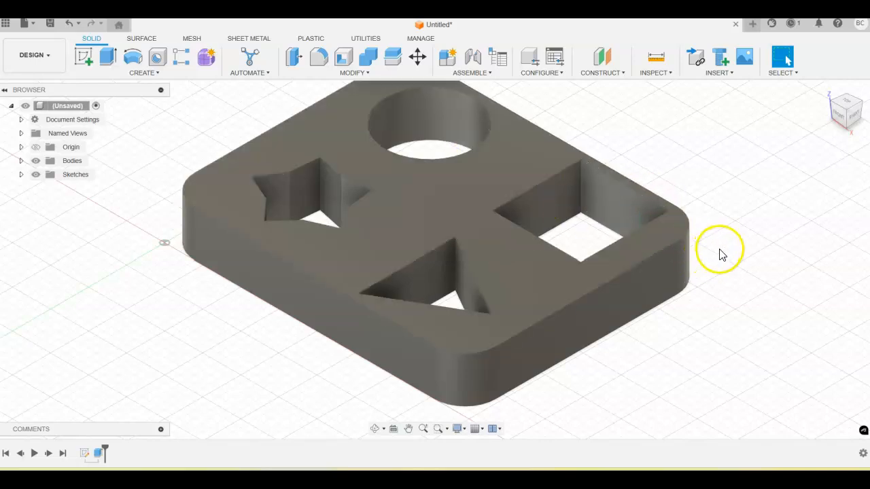
Shell the block from its underside face with an inside thickness of 0.01 in
shift+middle_drag(720, 274, 687, 172)
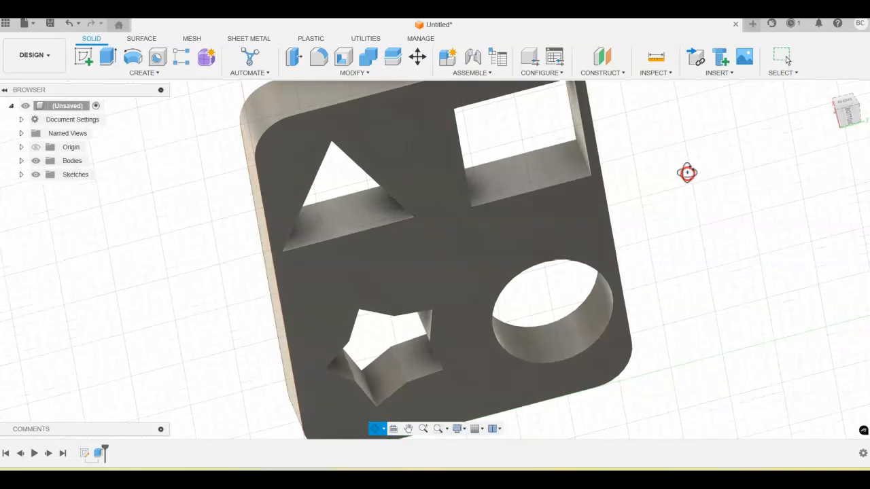
click(343, 57)
click(417, 149)
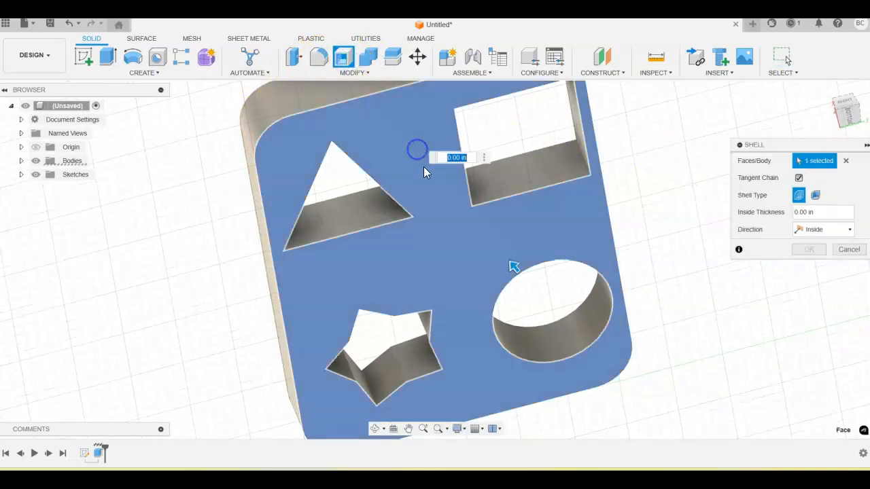
text(.01)
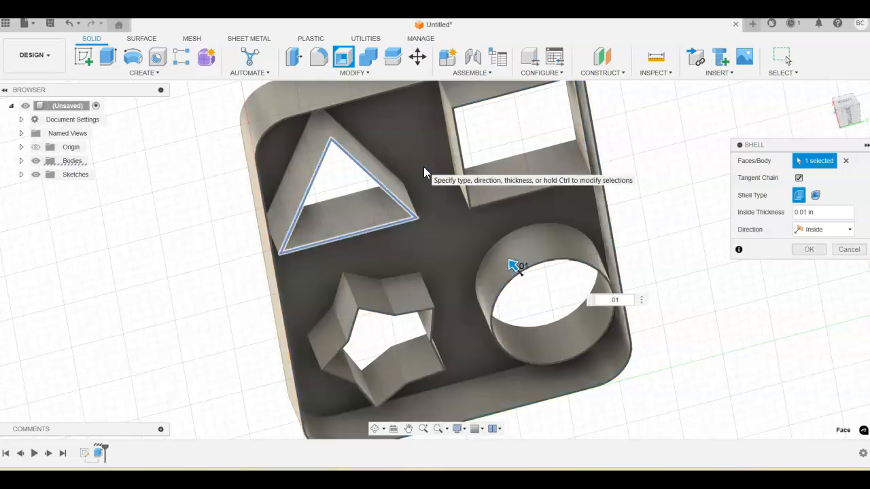
key(Return)
Open the physical material settings for the whole design and go to the Plastic category of the Fusion Material Library
scroll(677, 225, down, 2)
shift+middle_drag(676, 225, 603, 201)
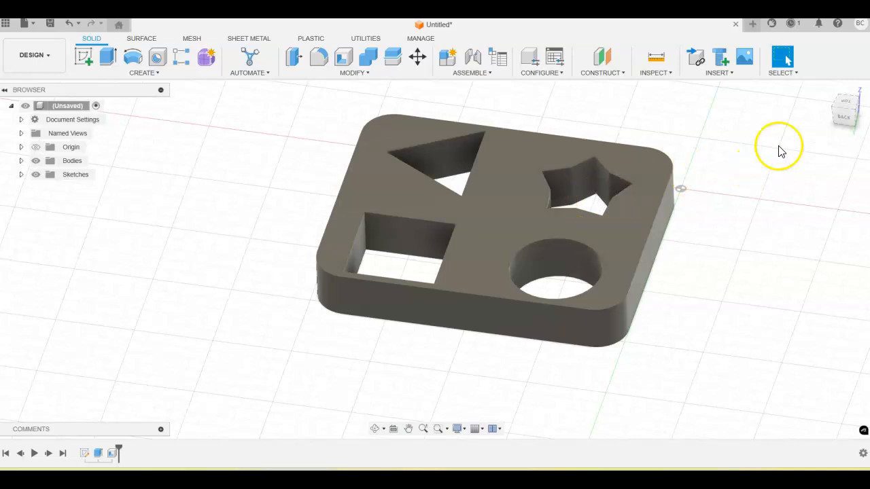
click(835, 98)
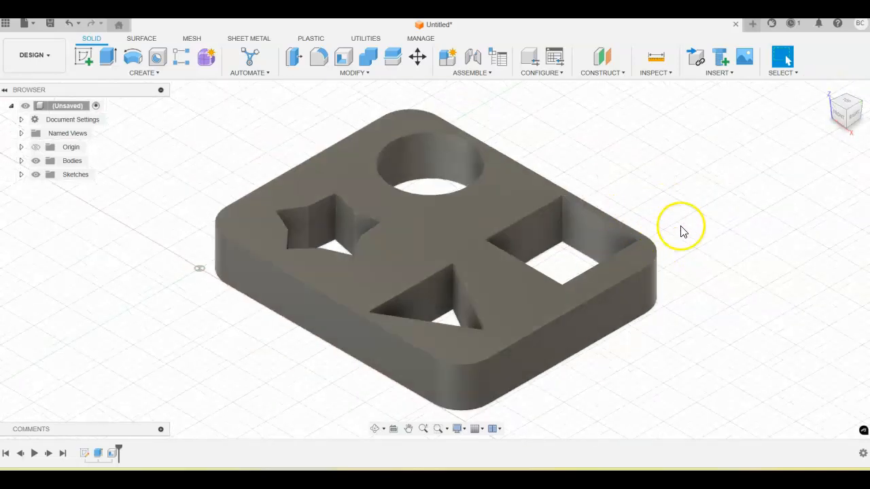
scroll(715, 204, down, 2)
middle_drag(714, 204, 617, 202)
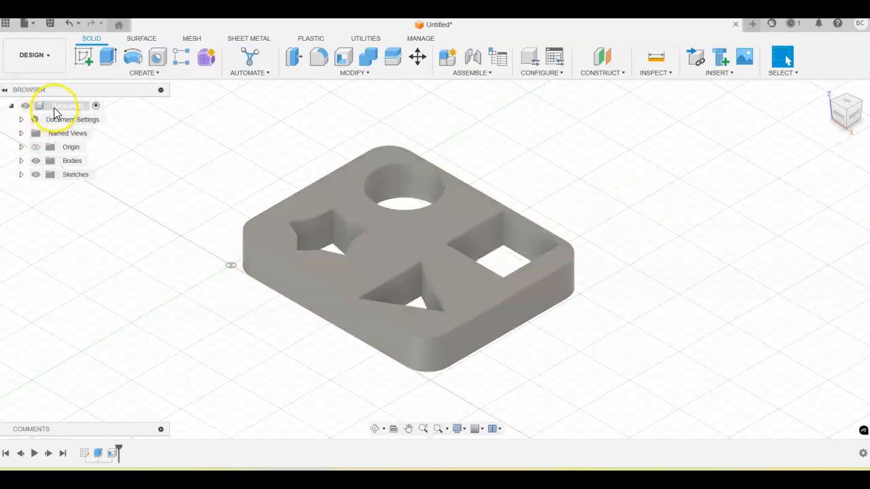
right_click(65, 109)
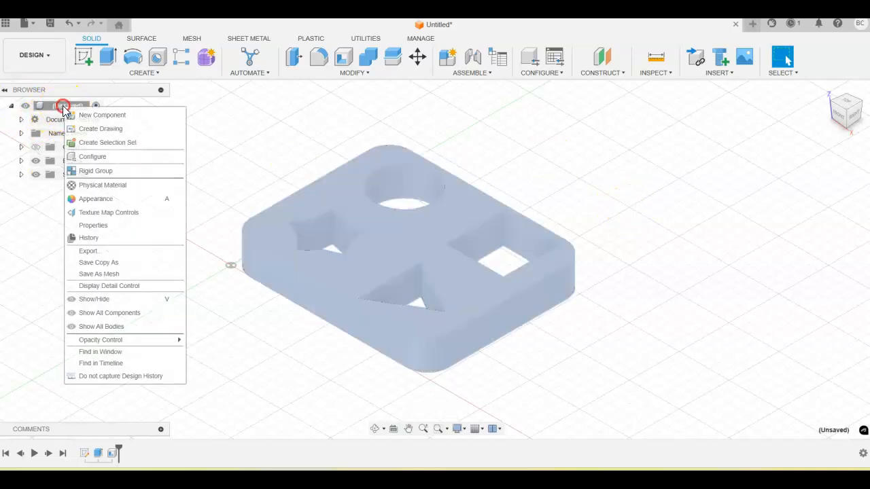
click(112, 187)
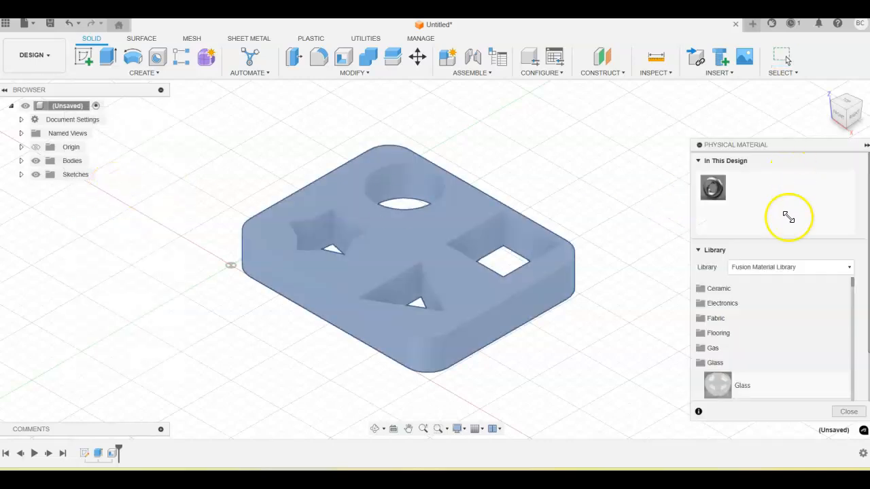
scroll(775, 319, down, 10)
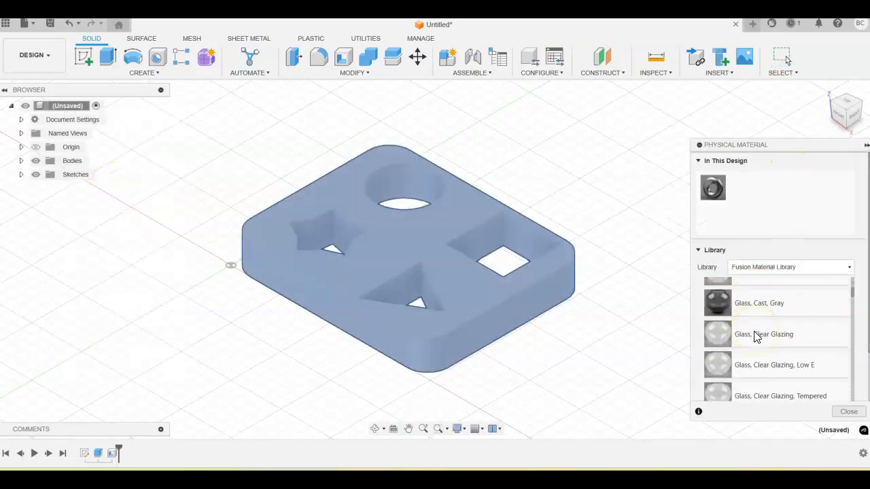
scroll(755, 332, down, 2)
click(743, 325)
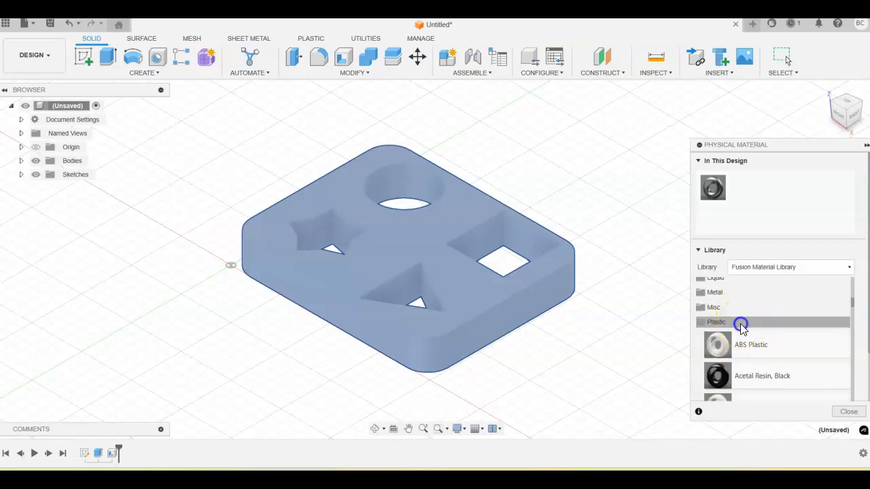
Find PC/ABS Plastic among the plastics and apply it to the body
scroll(756, 340, down, 2)
scroll(756, 327, up, 3)
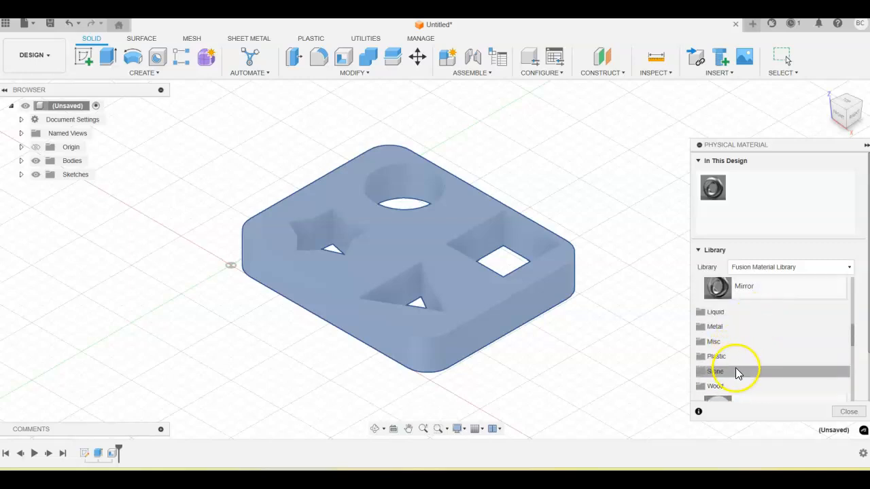
scroll(748, 333, down, 2)
scroll(771, 314, up, 1)
scroll(777, 340, down, 2)
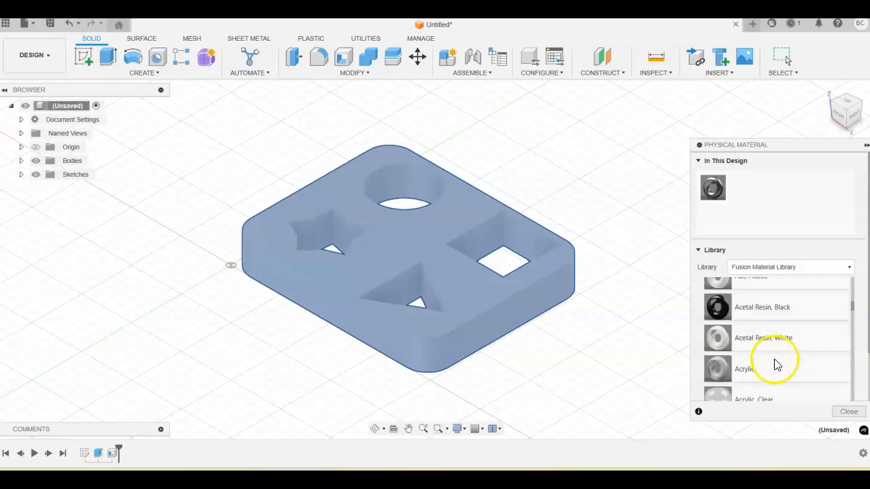
scroll(777, 343, up, 1)
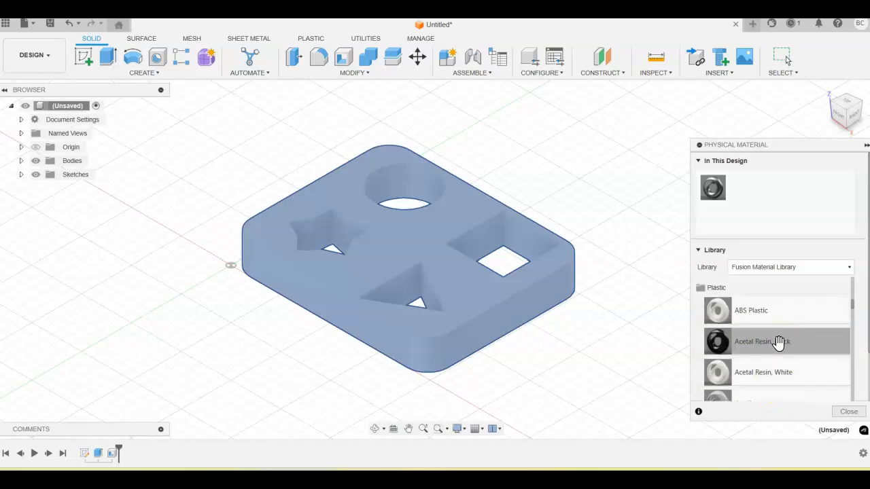
scroll(779, 329, down, 4)
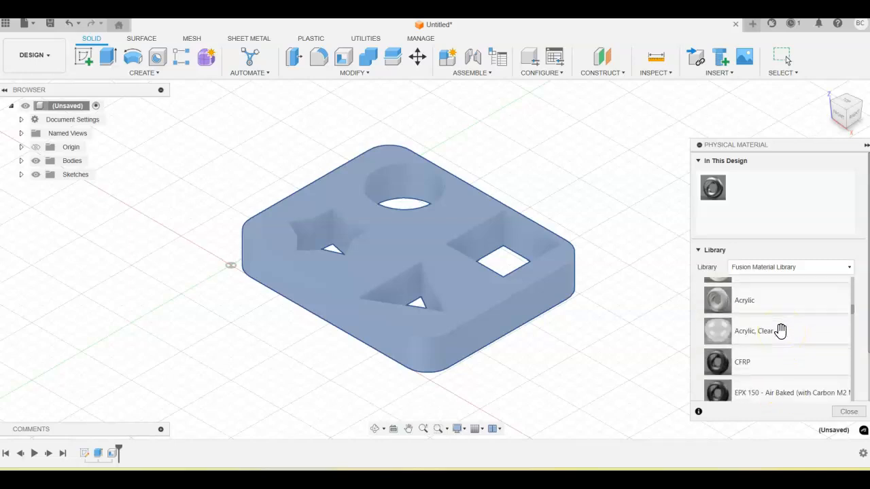
scroll(781, 329, down, 6)
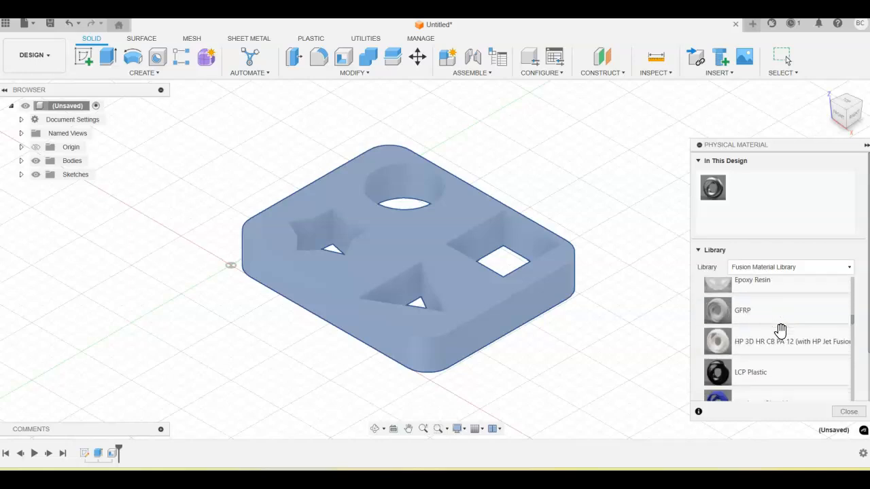
scroll(781, 331, down, 1)
click(774, 361)
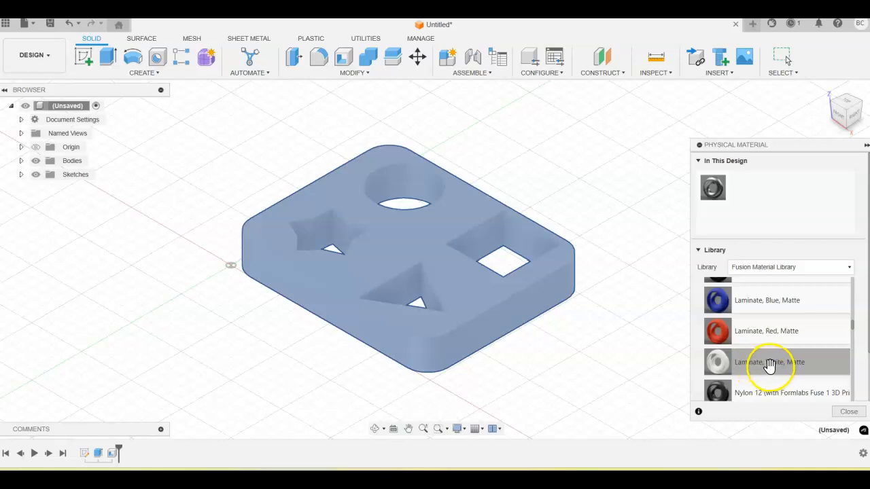
scroll(770, 365, down, 4)
scroll(792, 371, down, 5)
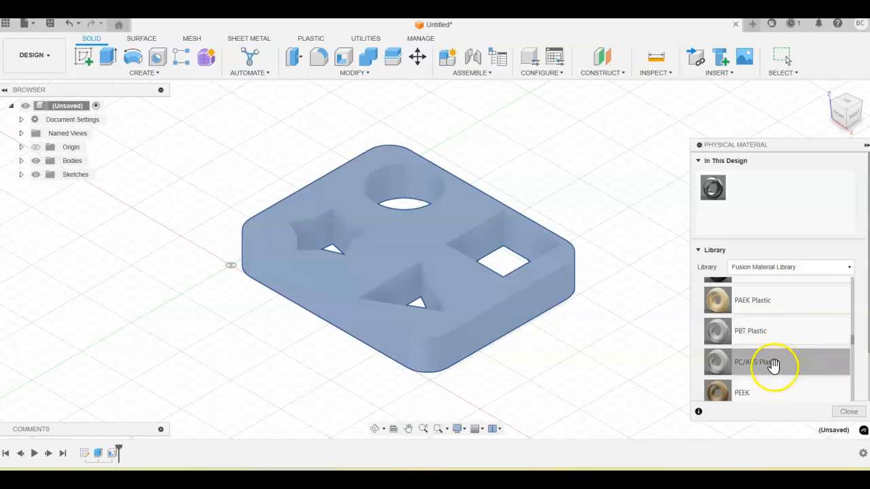
drag(622, 311, 468, 285)
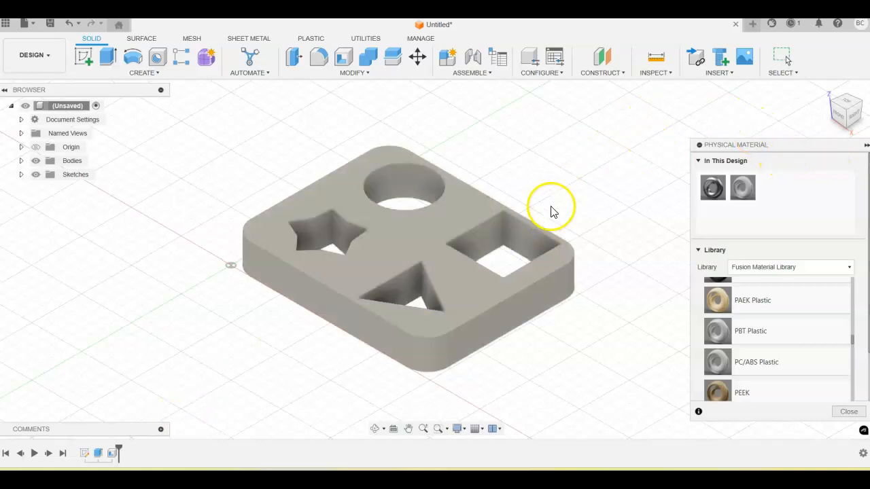
Save the design as PassengerBase-FLast in the AutomoBlox location
click(50, 24)
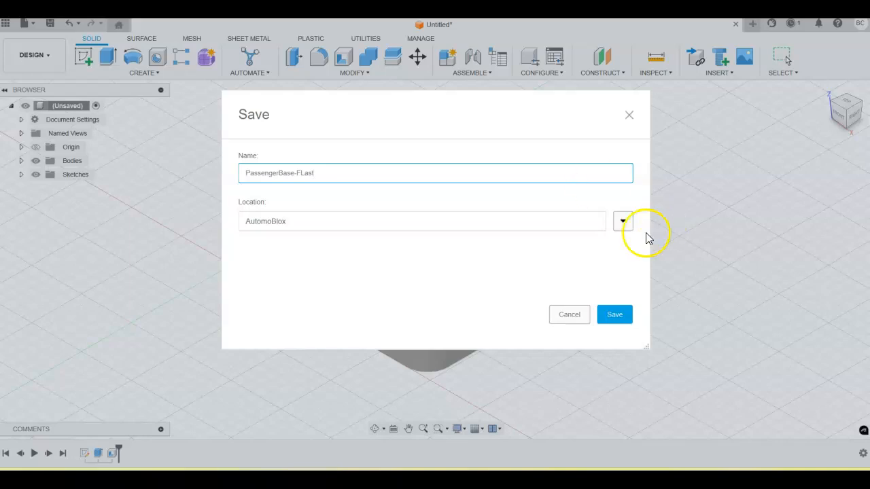
click(614, 316)
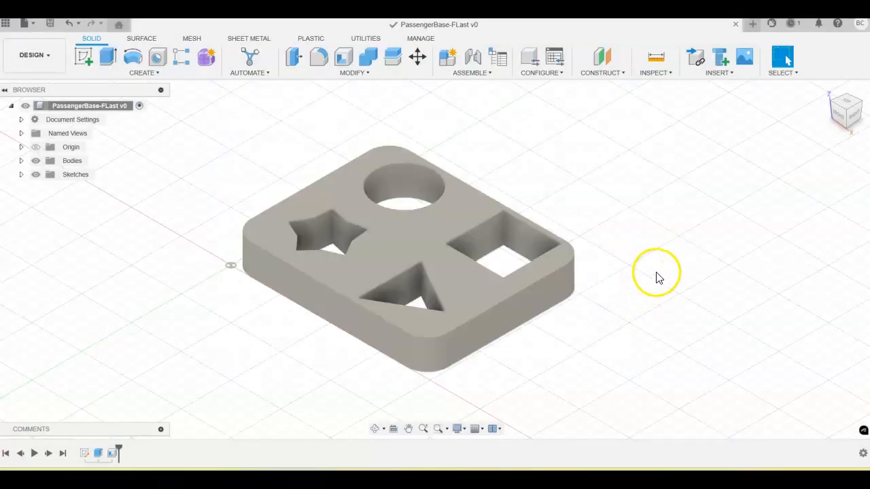